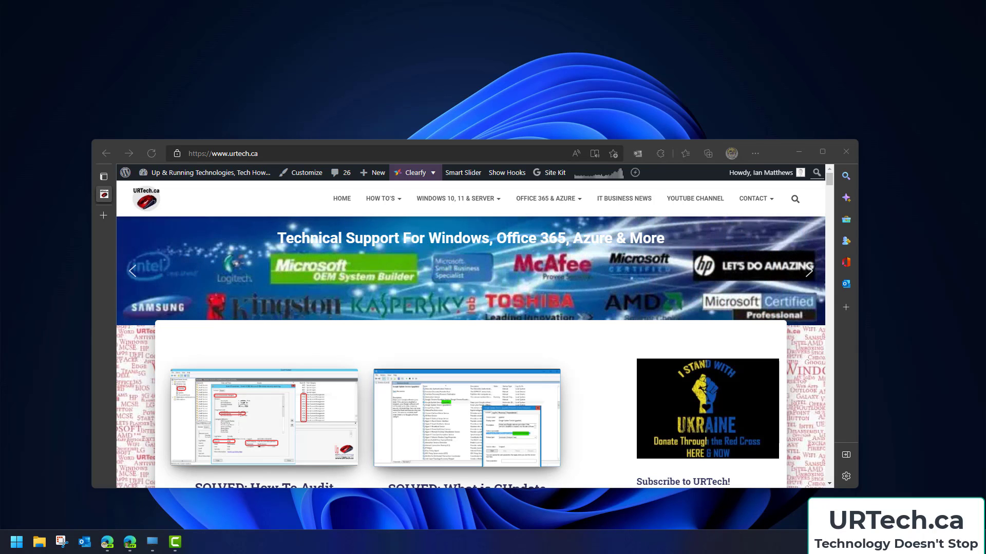
- Minimize the Edge window showing urtech.ca so the desktop is visible
left_click(799, 151)
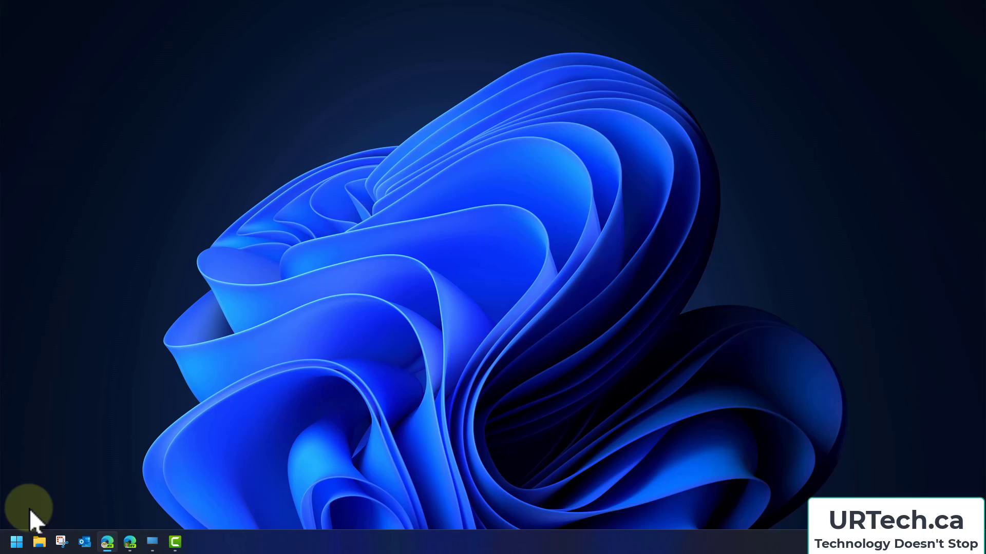
- Launch Disk Management from the Start quick menu, enlarge its window, and select Disk 1's D: partition
right_click(16, 547)
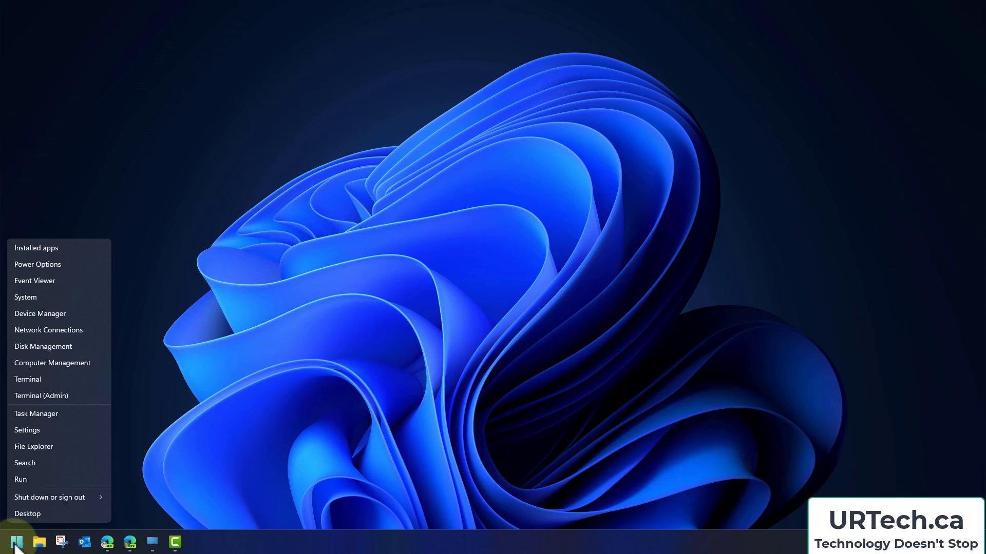
left_click(70, 347)
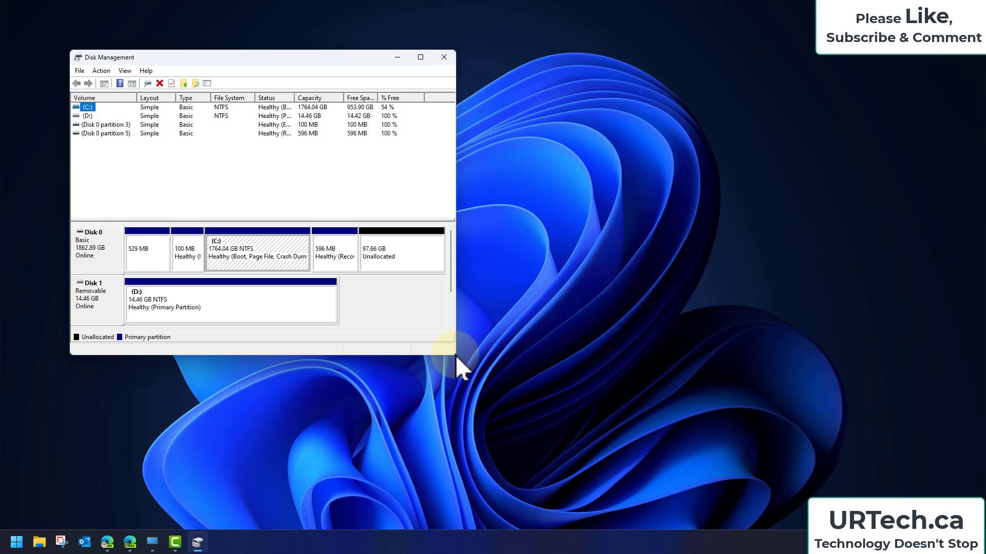
left_click_drag(455, 355, 663, 442)
left_click(221, 289)
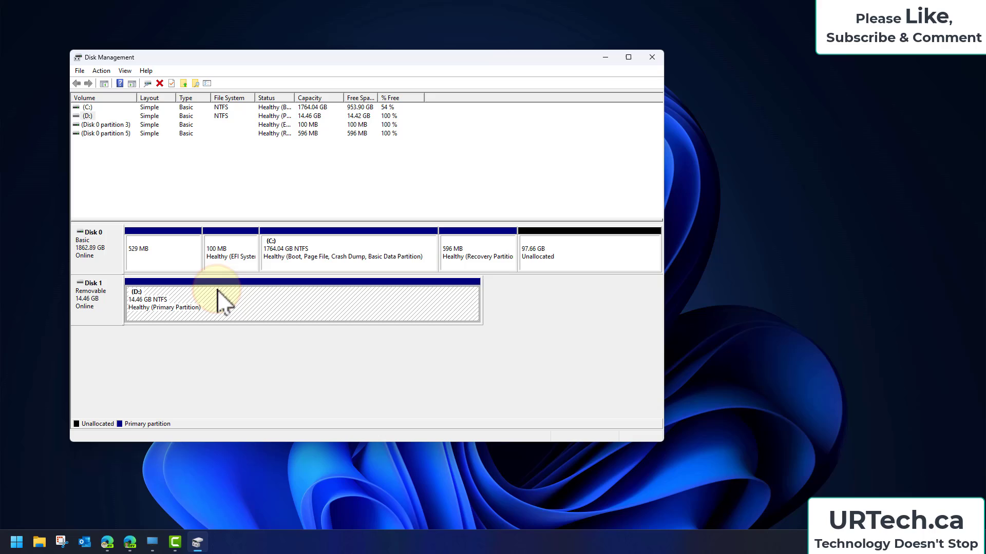
left_click(218, 290)
- Create a new text document named Test1 on USB Drive (D:)
left_click(40, 542)
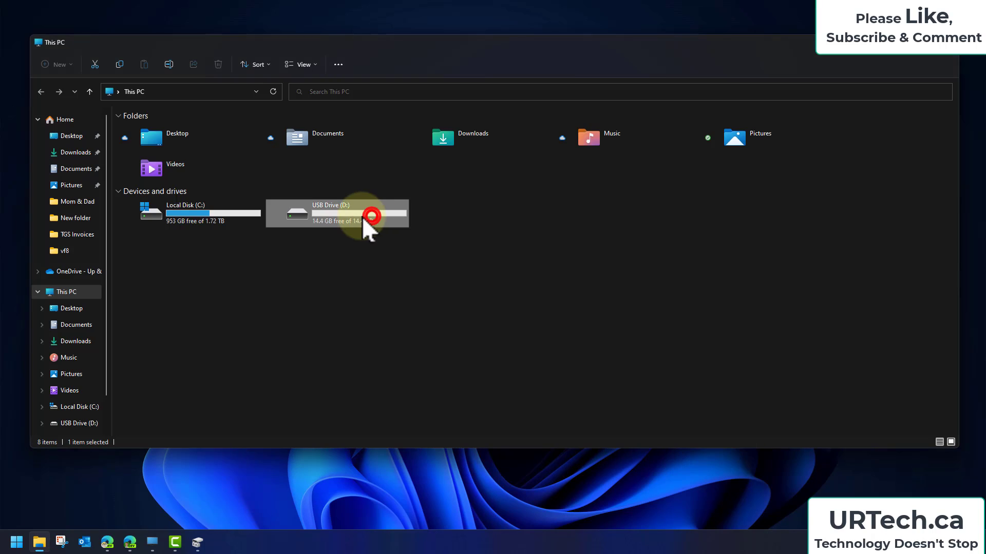
double_click(331, 213)
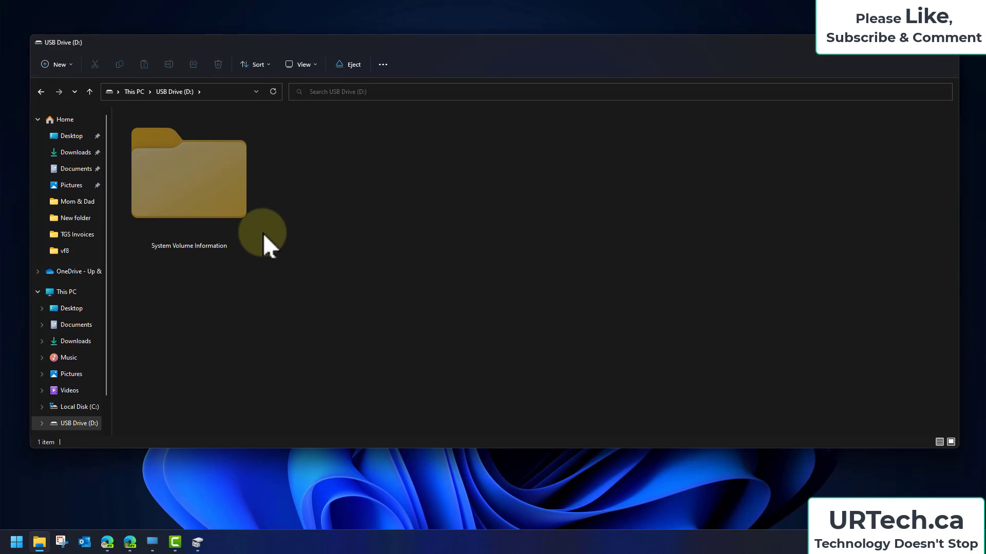
right_click(294, 251)
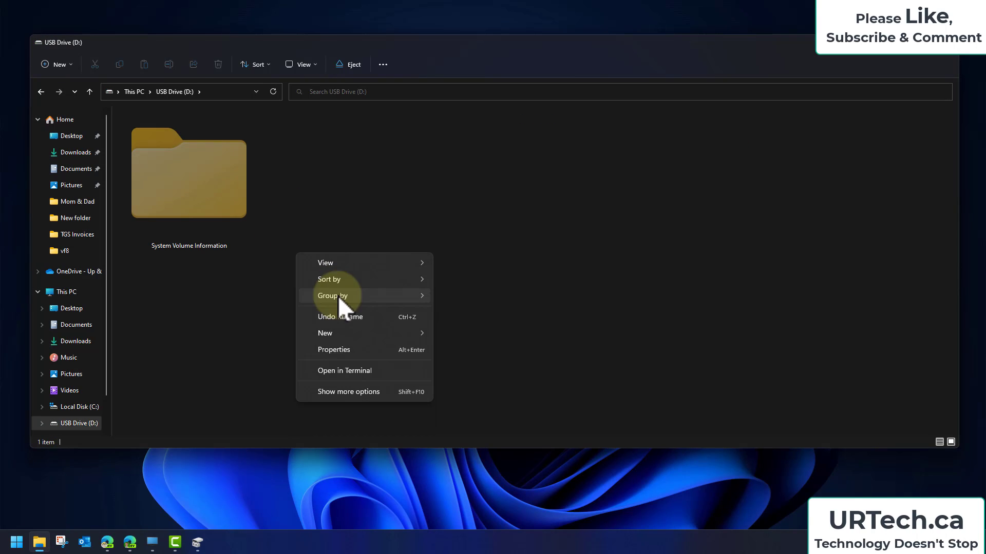
left_click(347, 333)
left_click(492, 483)
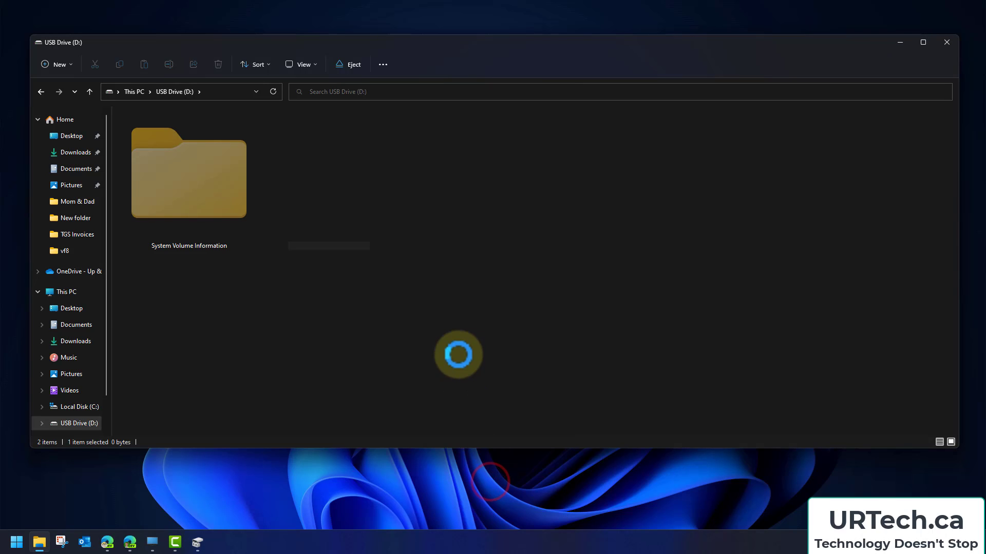
type("Test1")
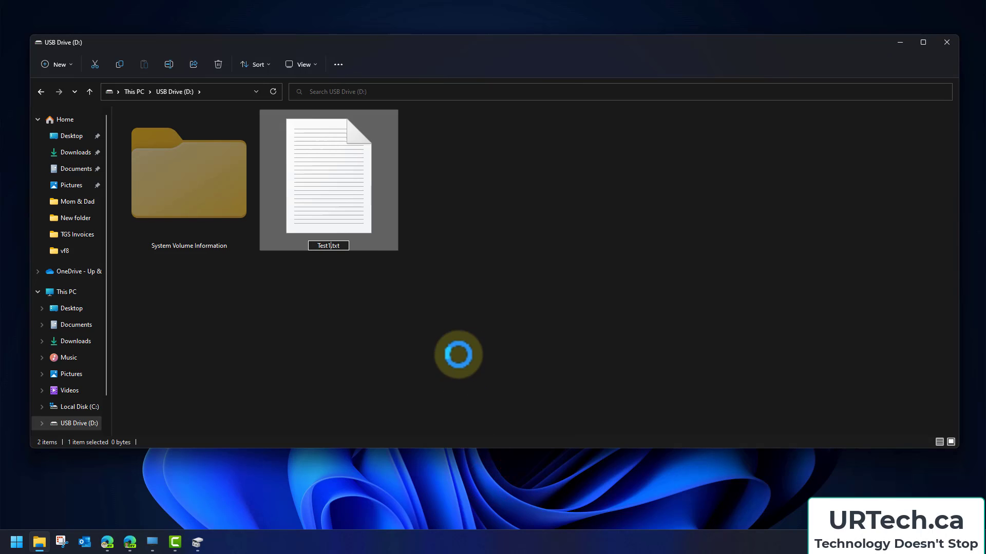
- Write 'test test test' into Test1.txt and save it on closing Notepad
double_click(368, 181)
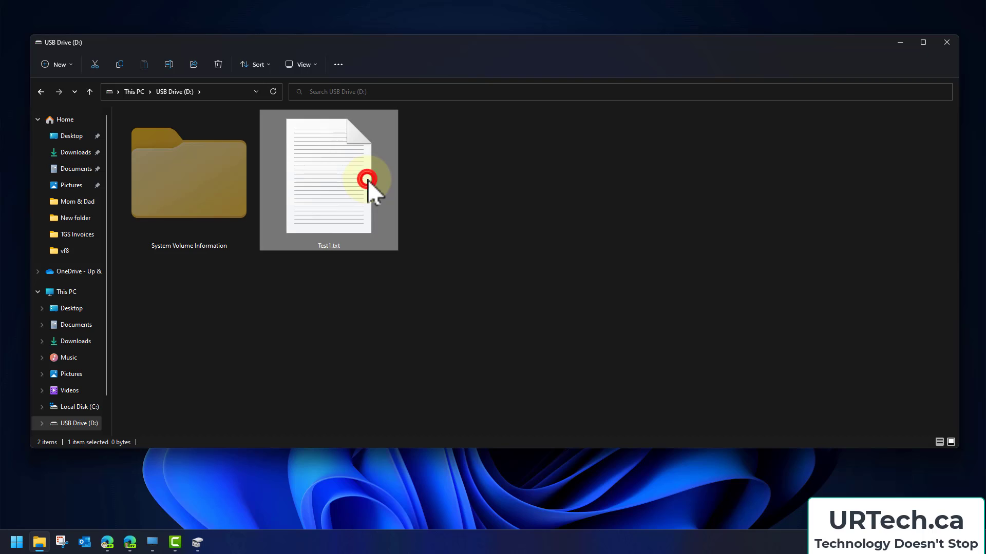
left_click(334, 222)
type("test test test")
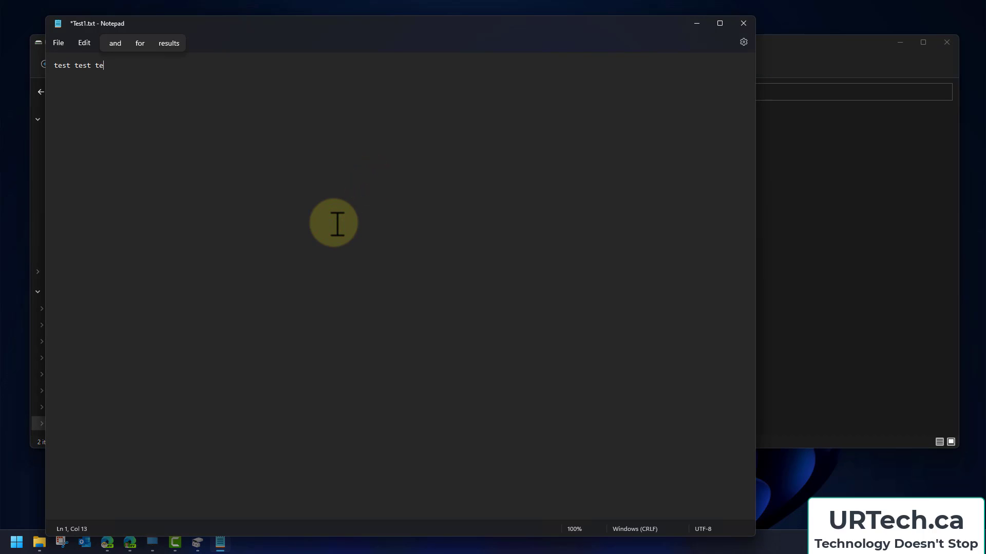
left_click(743, 23)
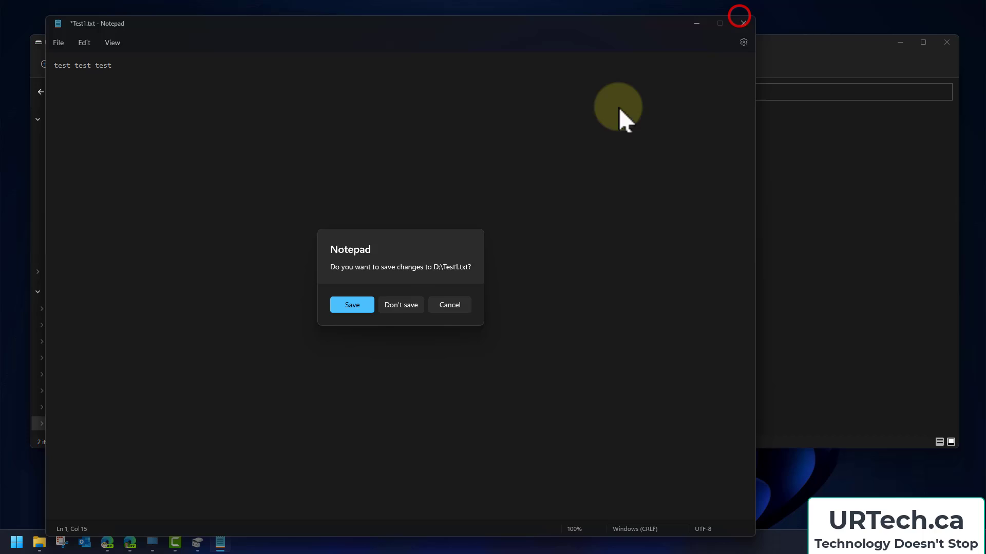
left_click(359, 300)
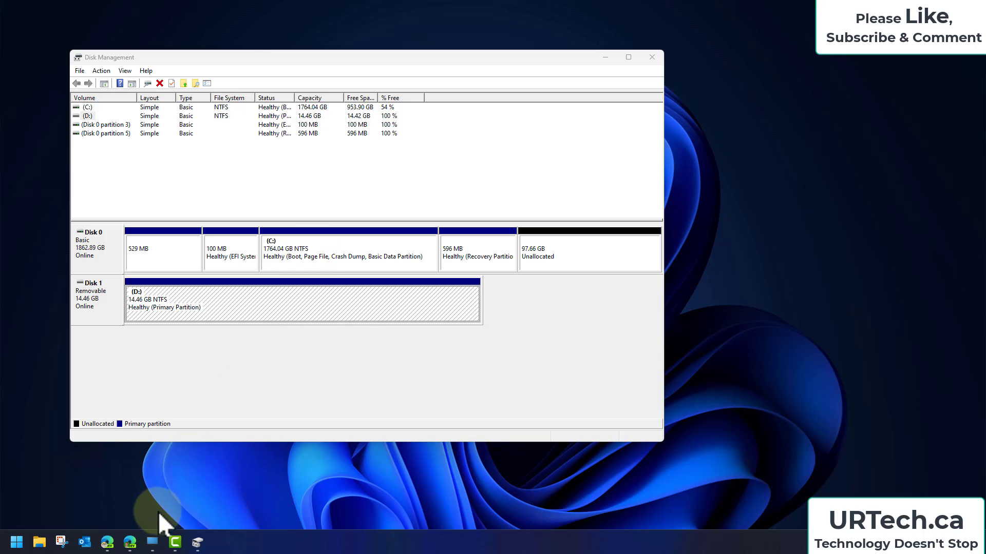
- Create an empty folder named TEST-SADFdfg in Local Disk (C:)
left_click(39, 539)
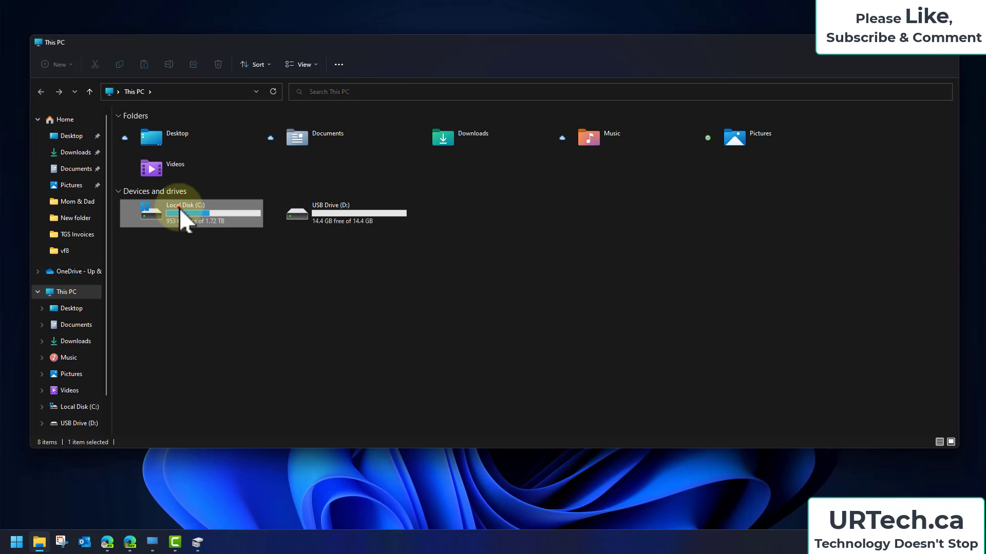
double_click(181, 215)
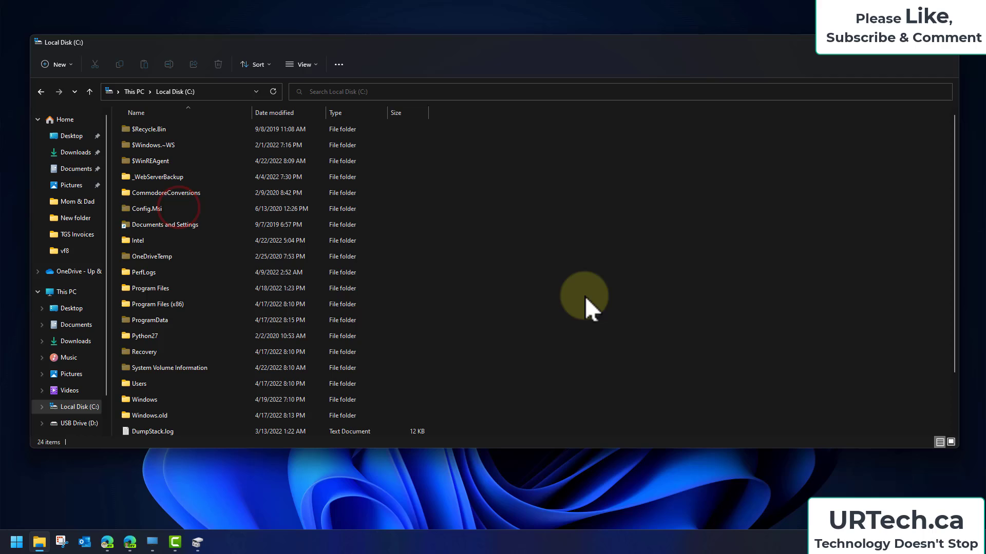
right_click(584, 297)
left_click(644, 379)
left_click(744, 375)
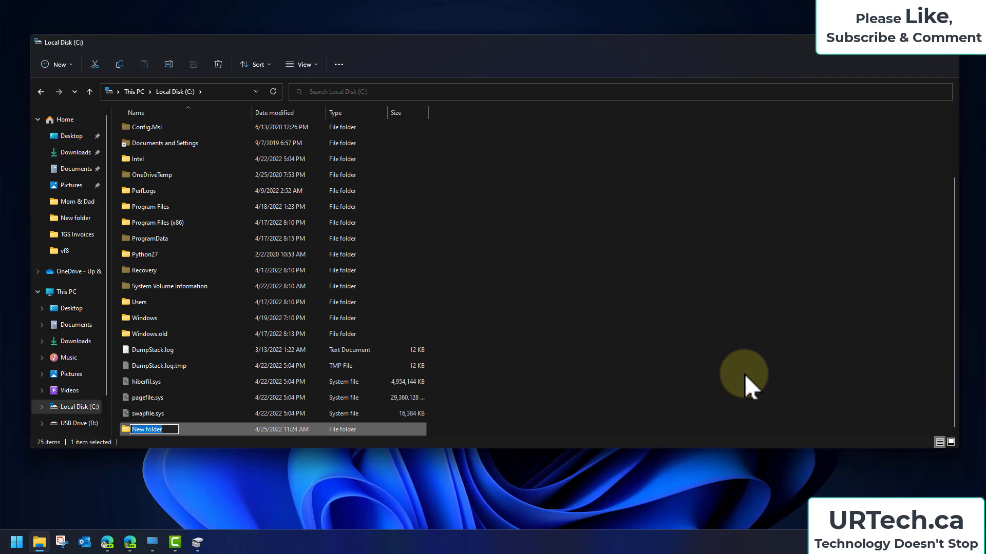
type("TEST-SADFdfg")
left_click(744, 374)
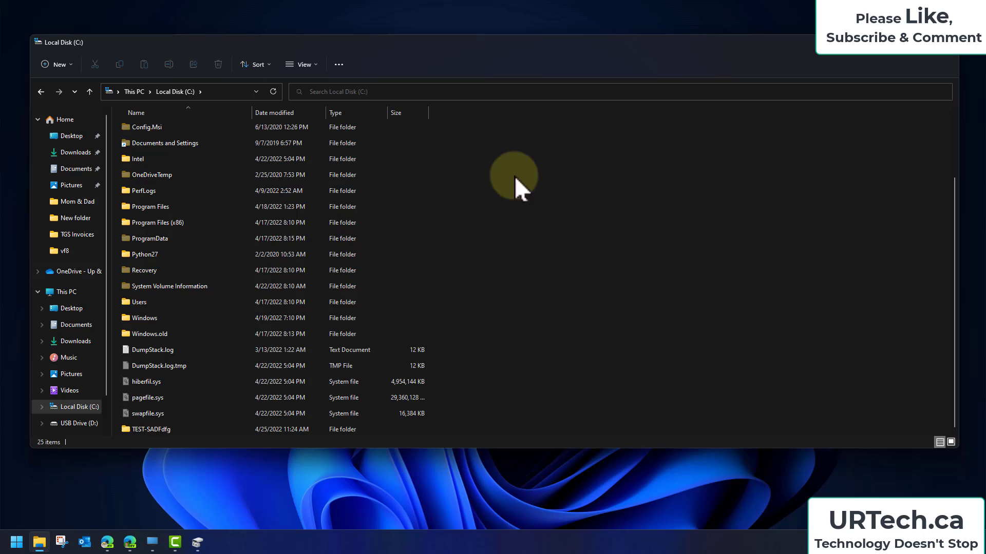
- Move File Explorer aside and bring Disk Management back to the front
left_click(154, 430)
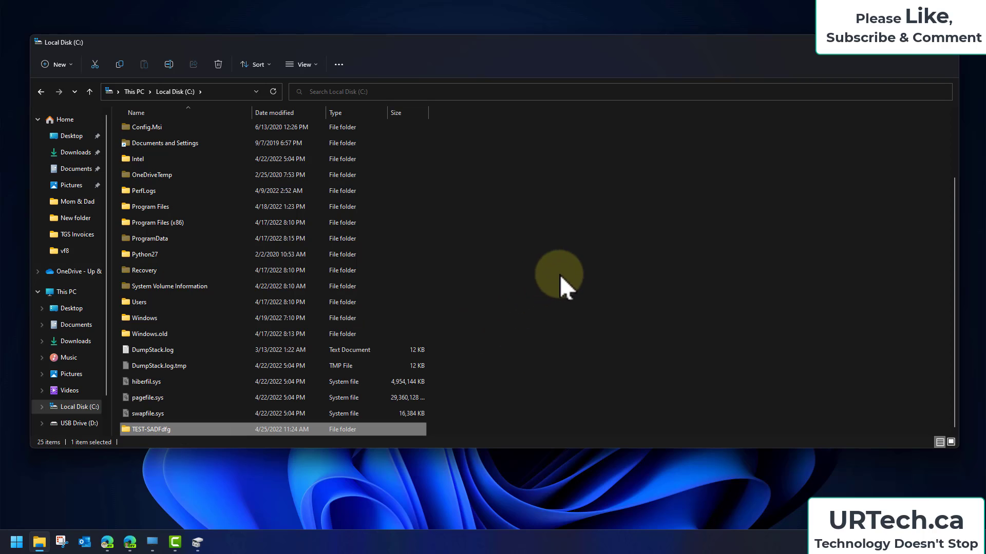
left_click_drag(349, 41, 372, 72)
left_click(364, 52)
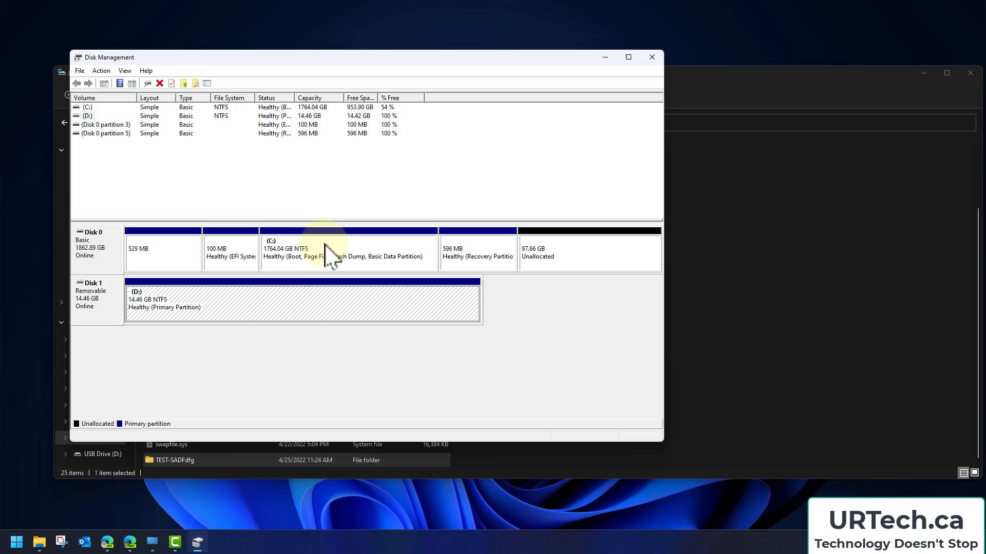
- Remove the D: drive letter from the USB's 14.46 GB NTFS partition
right_click(284, 305)
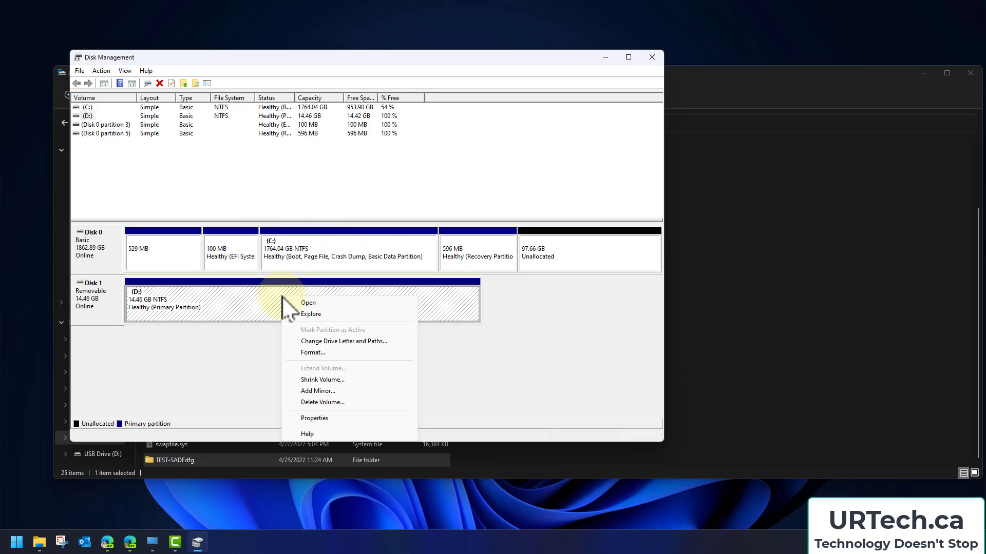
left_click(334, 342)
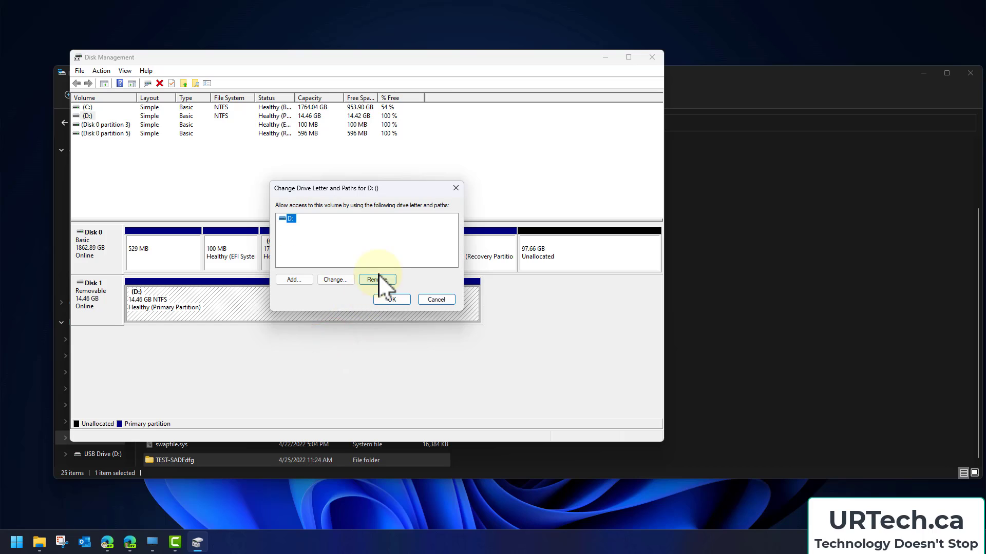
left_click(379, 280)
left_click(531, 306)
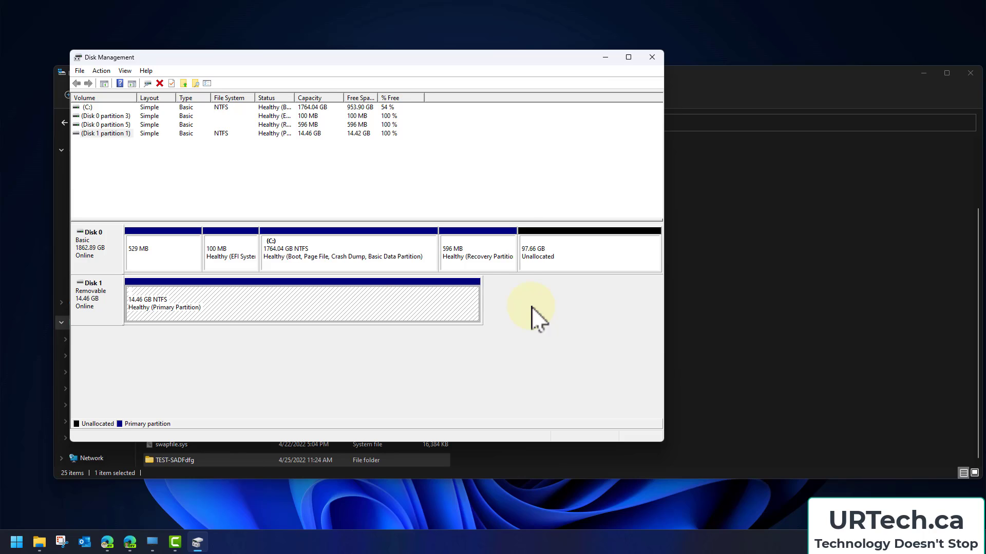
left_click(345, 303)
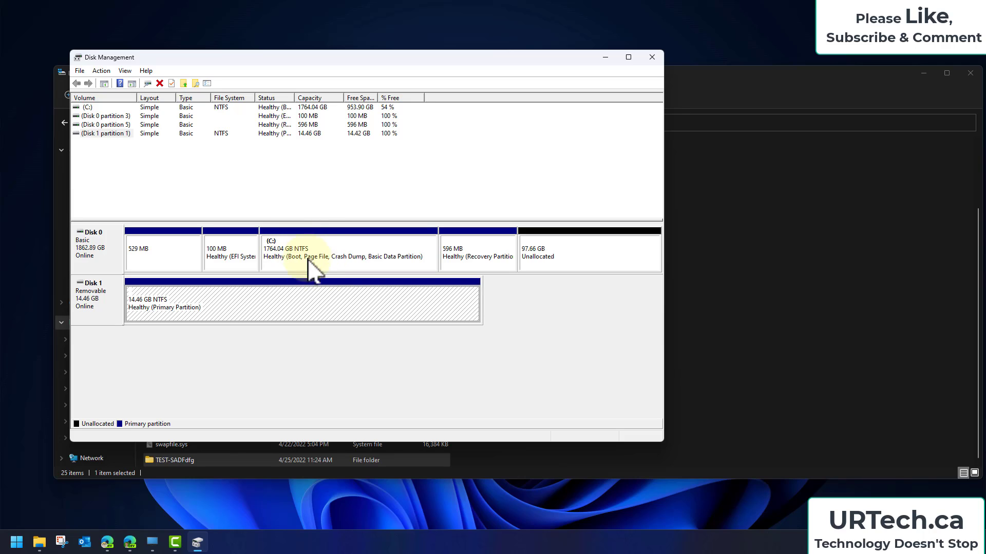
- Add a mount path putting the USB partition in the empty C:\TEST-SADFdfg folder
right_click(314, 303)
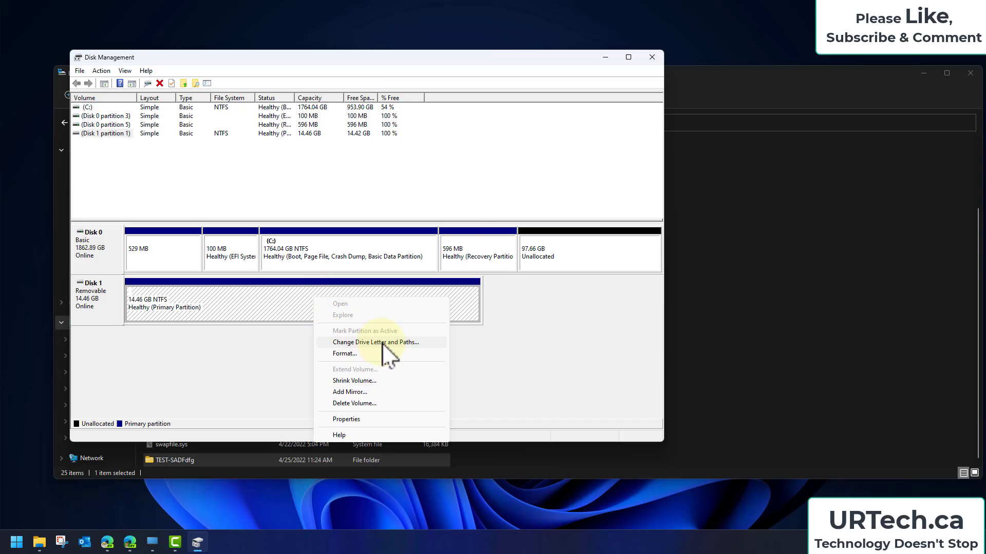
left_click(382, 343)
left_click(301, 282)
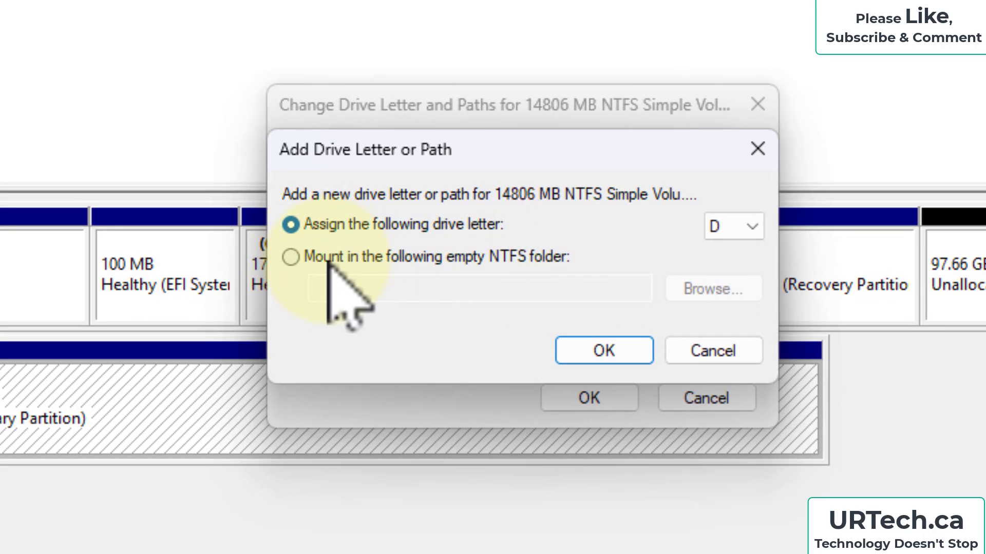
left_click(354, 254)
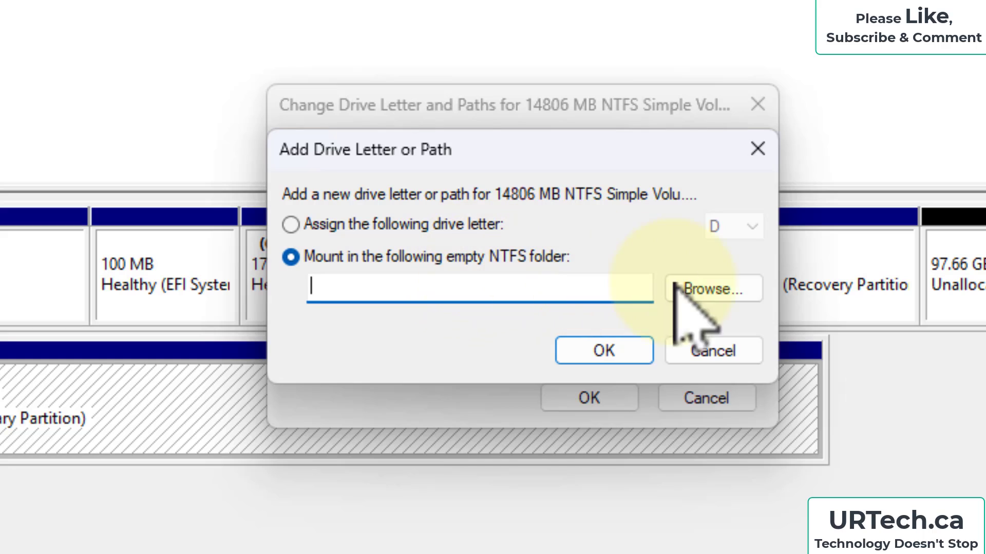
left_click(717, 290)
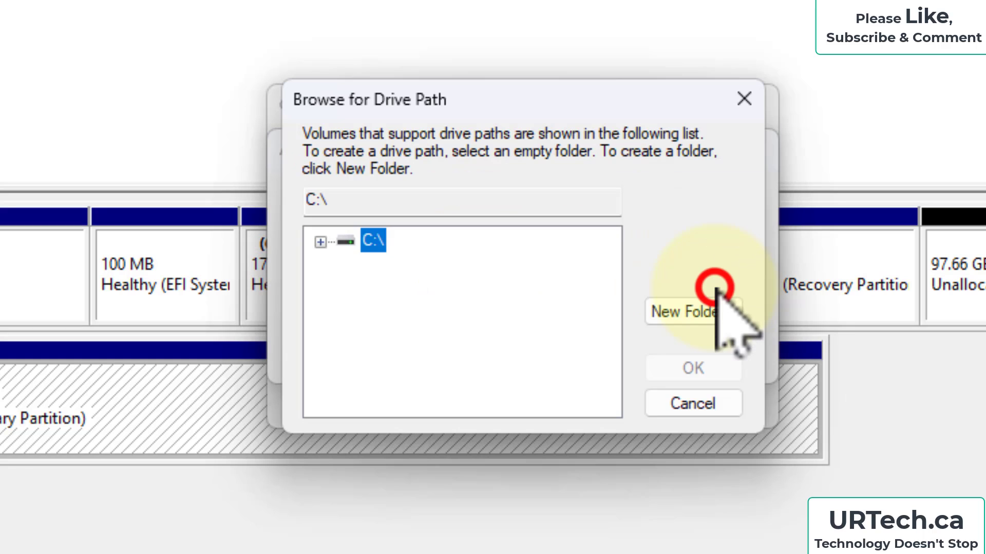
left_click(320, 241)
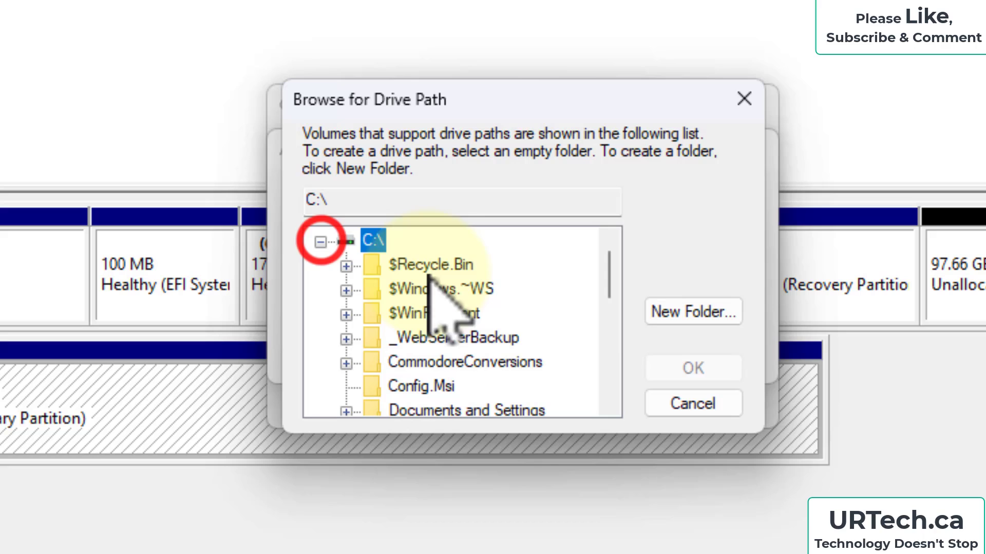
left_click_drag(610, 271, 574, 376)
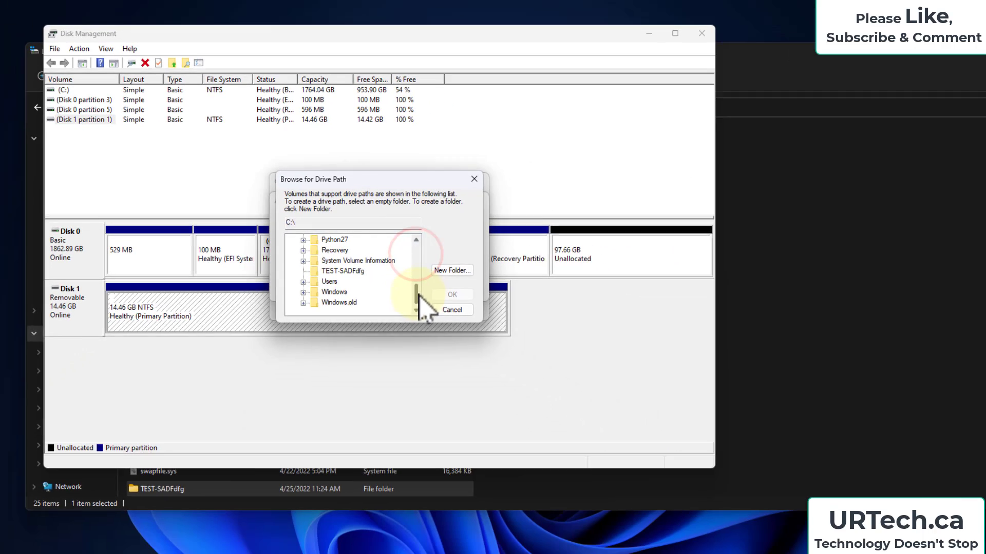
left_click(418, 305)
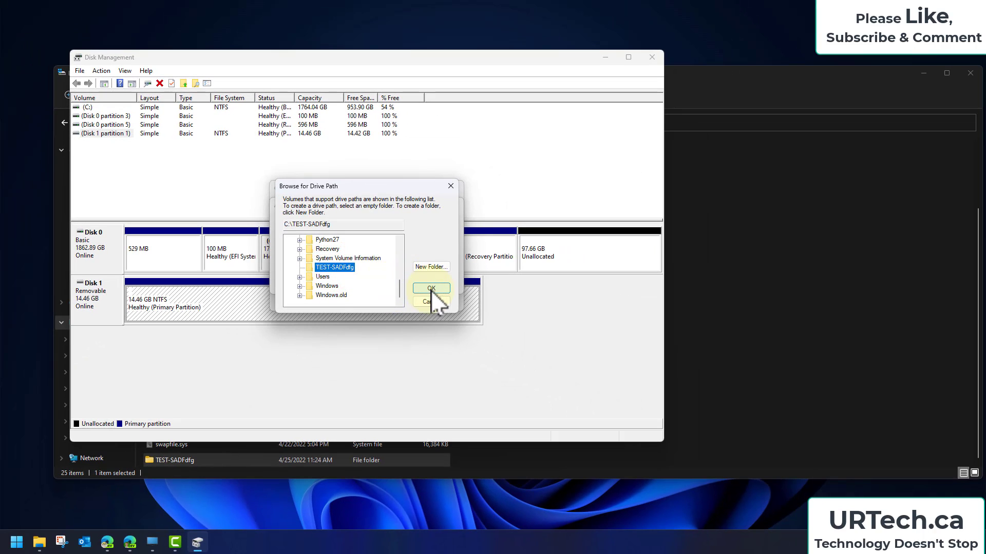
left_click(431, 289)
left_click(396, 282)
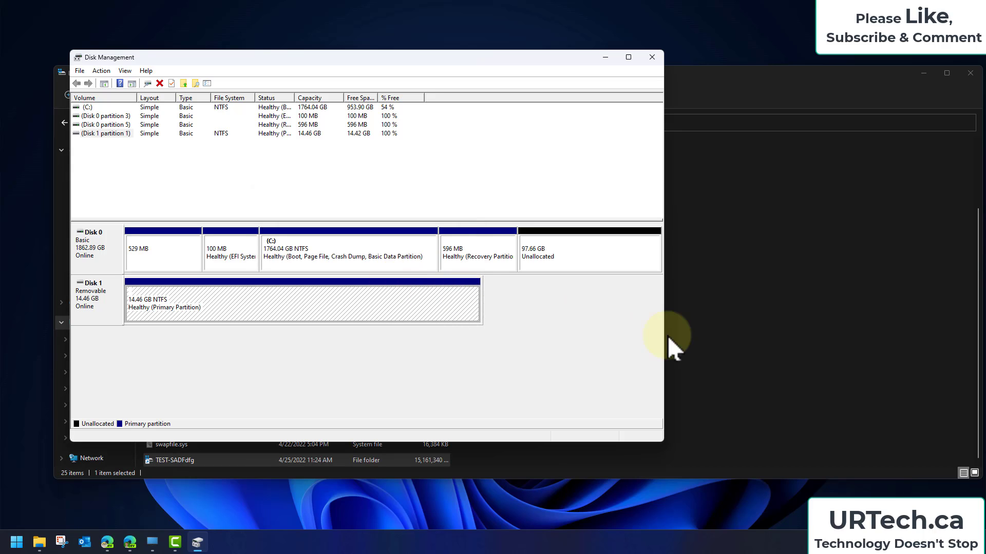
- Open C:\TEST-SADFdfg in File Explorer and confirm Test1.txt reads 'test test test'
left_click(692, 338)
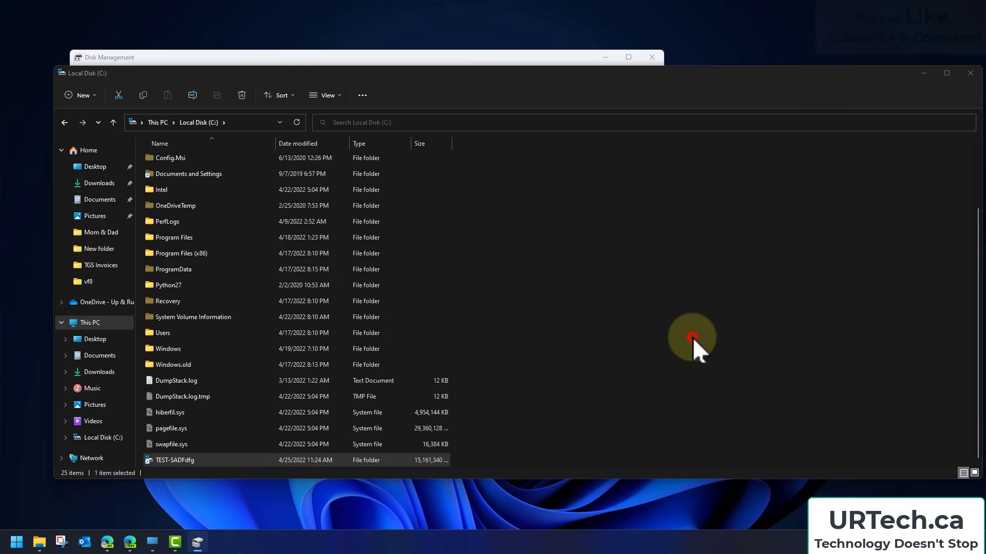
left_click(162, 124)
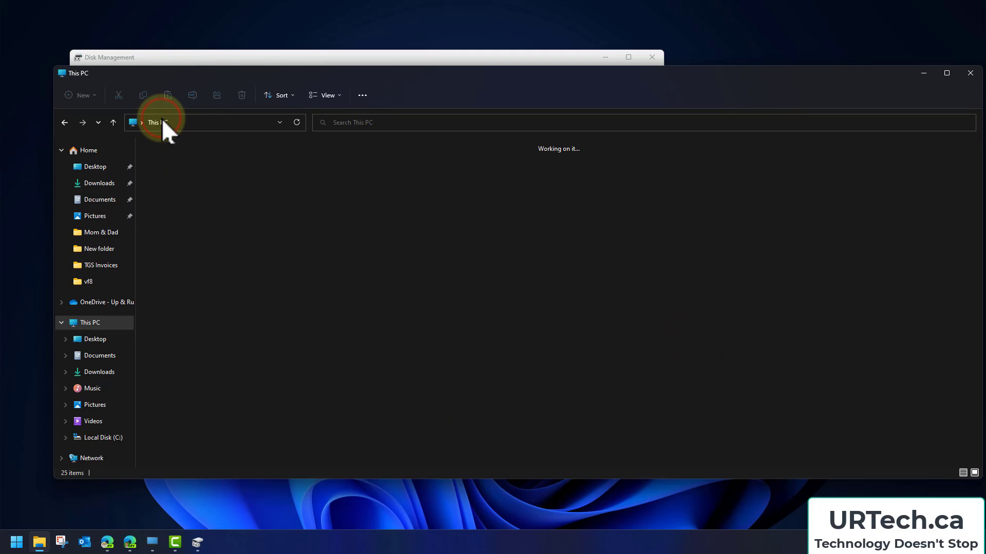
left_click(208, 246)
double_click(204, 239)
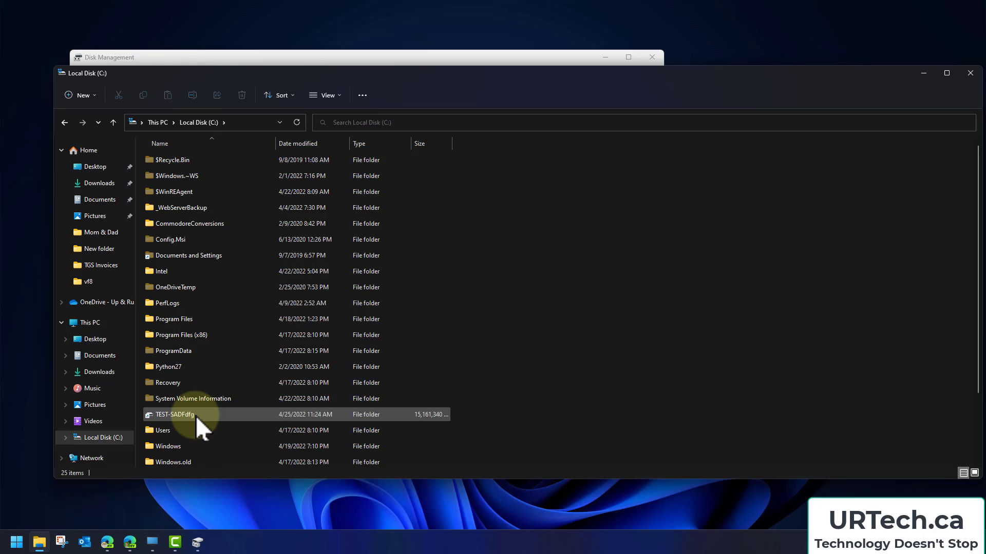
double_click(165, 415)
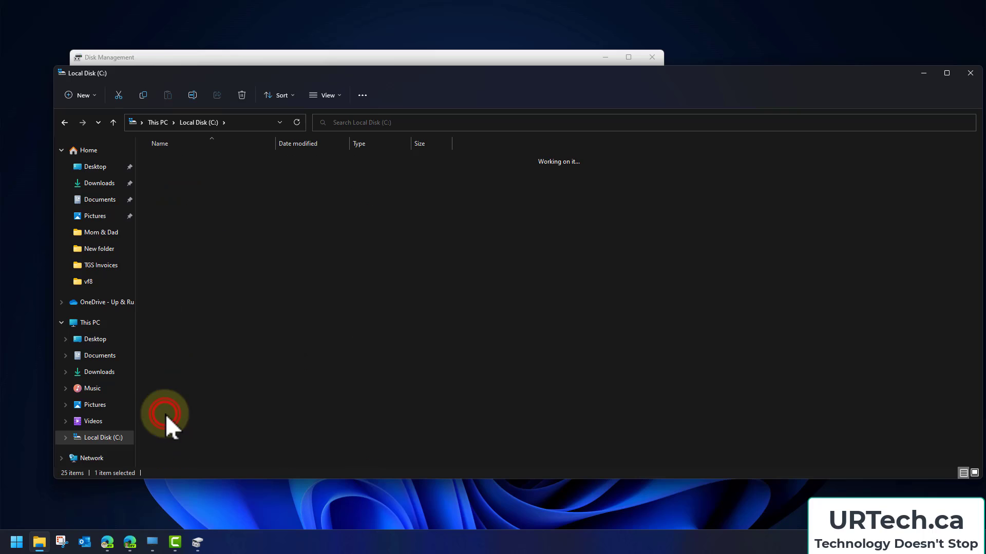
double_click(174, 177)
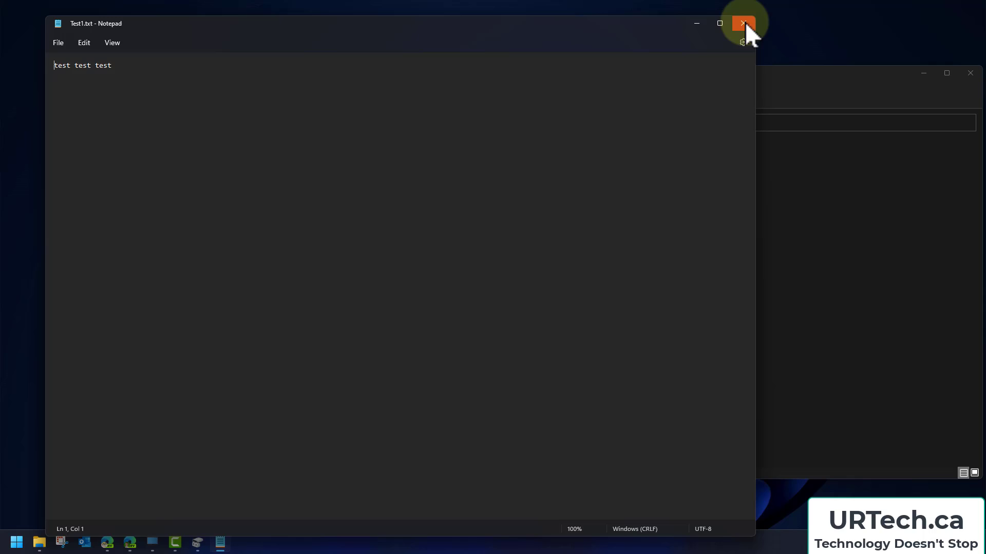
left_click(744, 22)
left_click(171, 122)
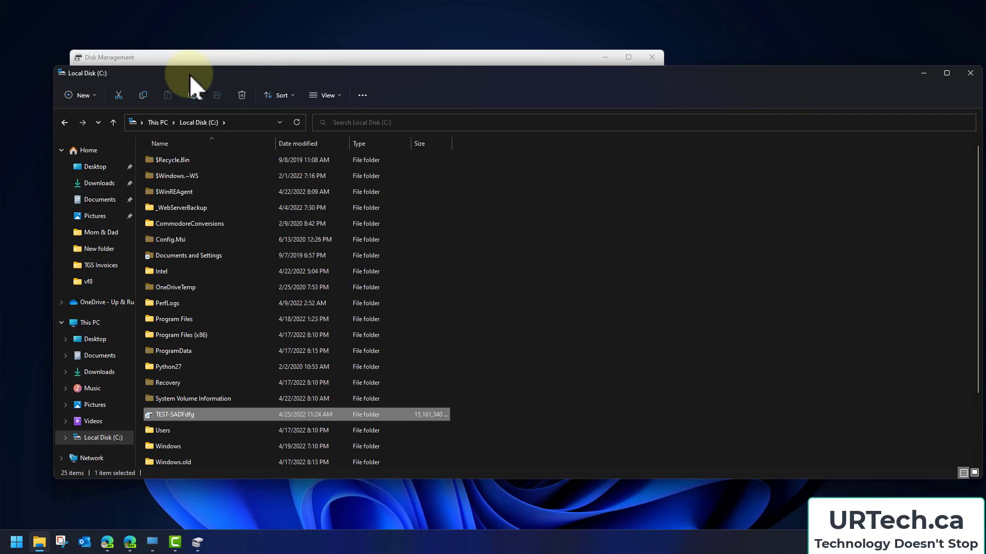
- Add drive letter U: to the USB partition alongside its folder mount path
left_click(197, 59)
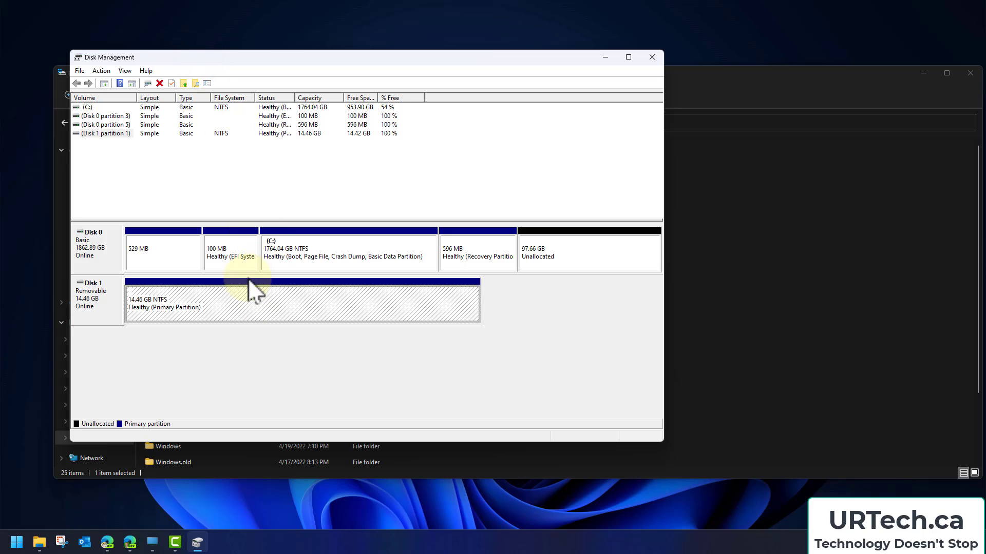
right_click(237, 302)
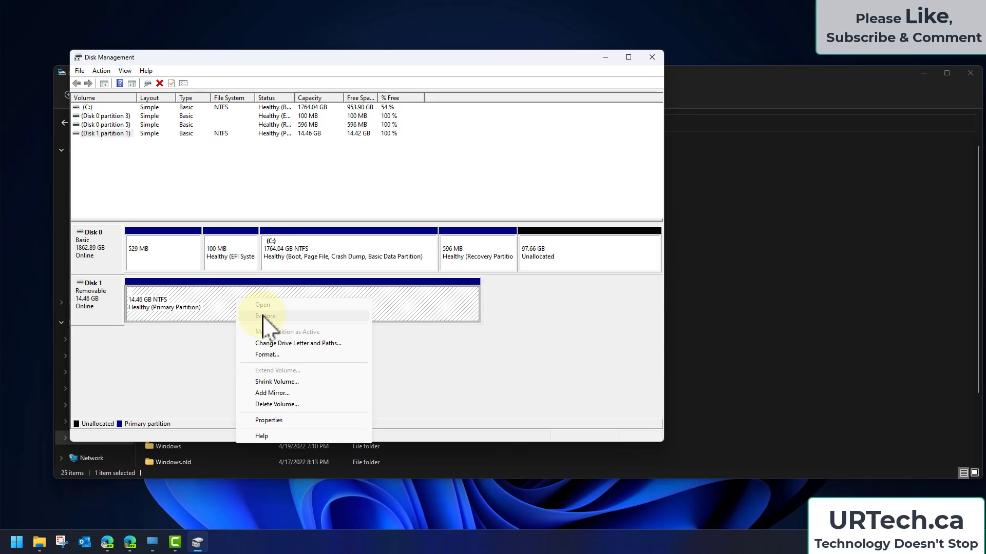
left_click(275, 344)
left_click(289, 280)
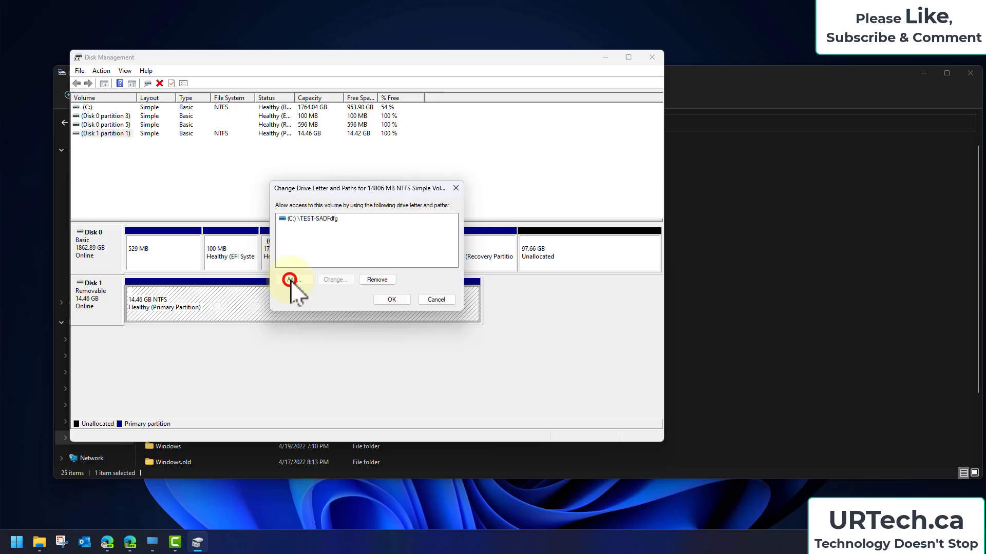
left_click(451, 234)
left_click(444, 338)
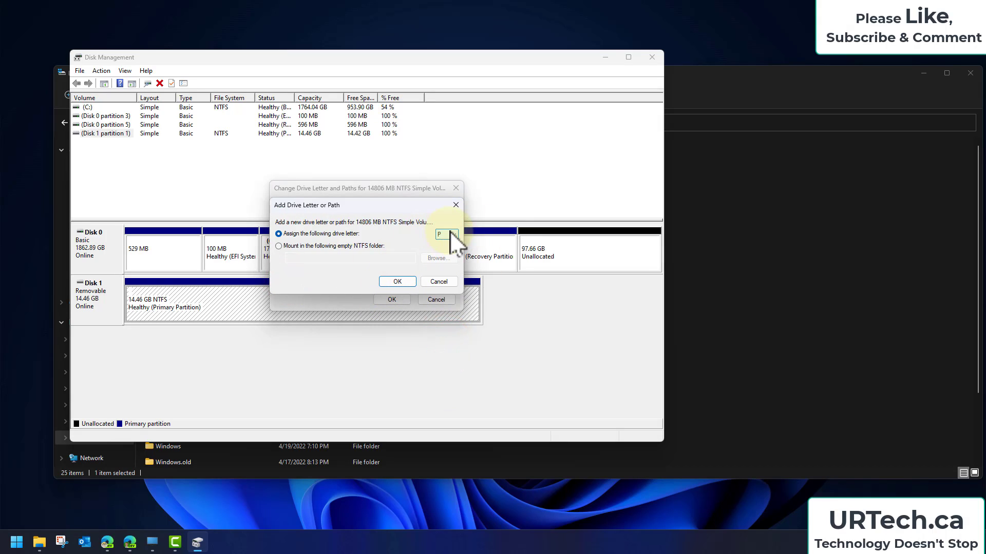
left_click(450, 234)
left_click(443, 368)
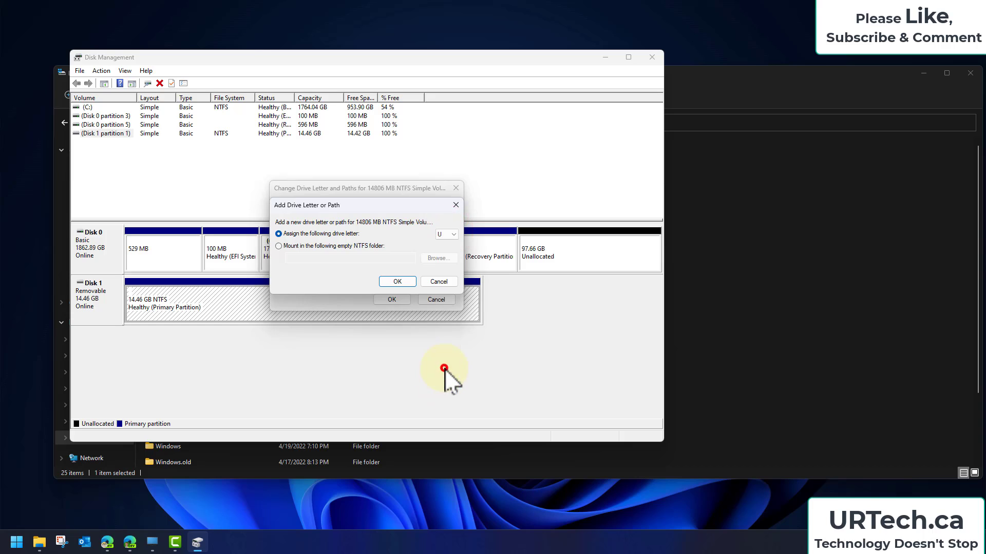
left_click(396, 281)
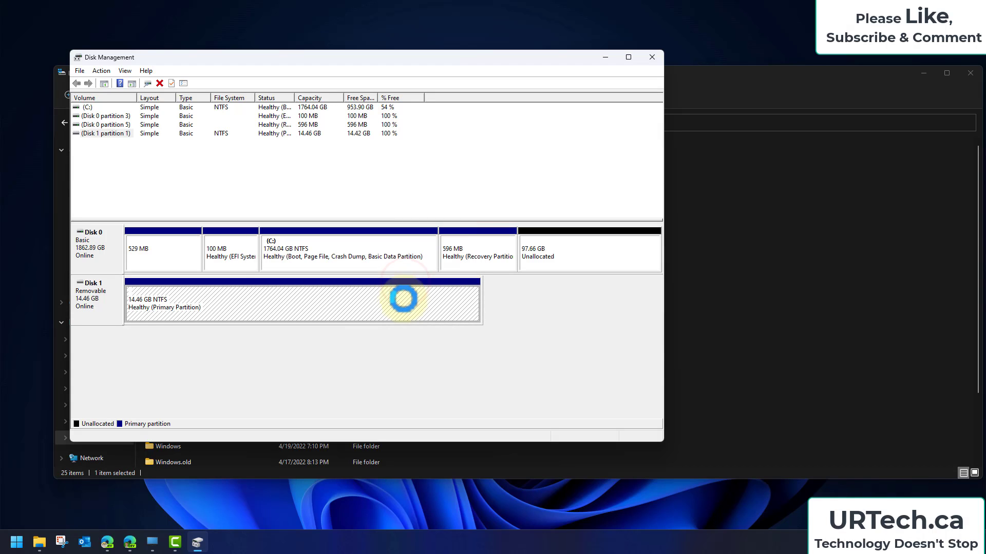
- Create an empty text file named 'test2-from C.txt' inside C:\TEST-SADFdfg
left_click(782, 380)
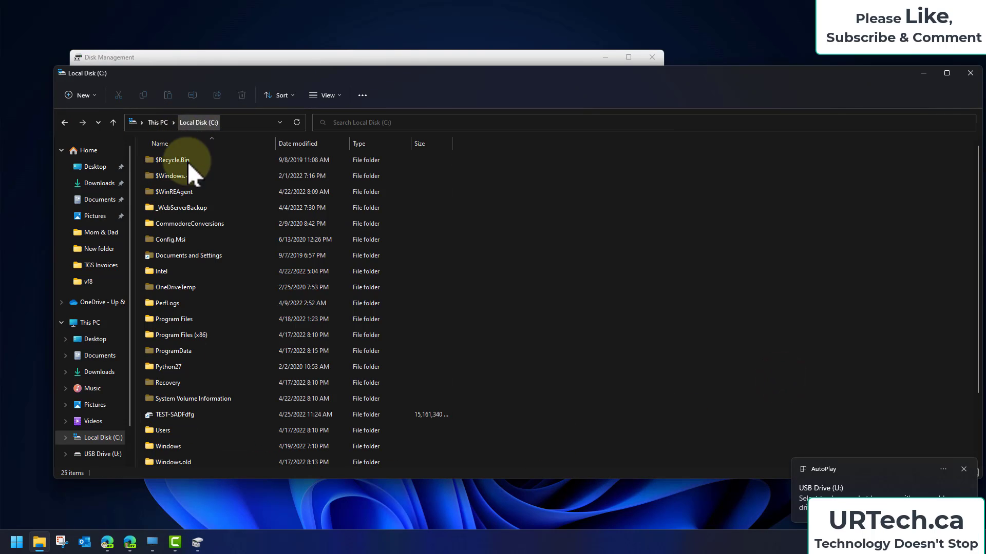
left_click(177, 417)
double_click(178, 417)
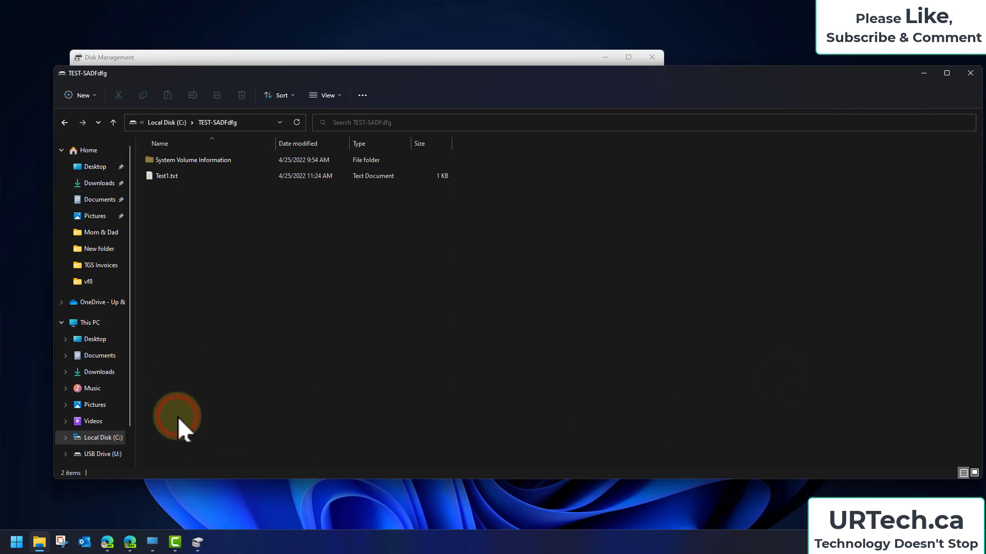
right_click(172, 233)
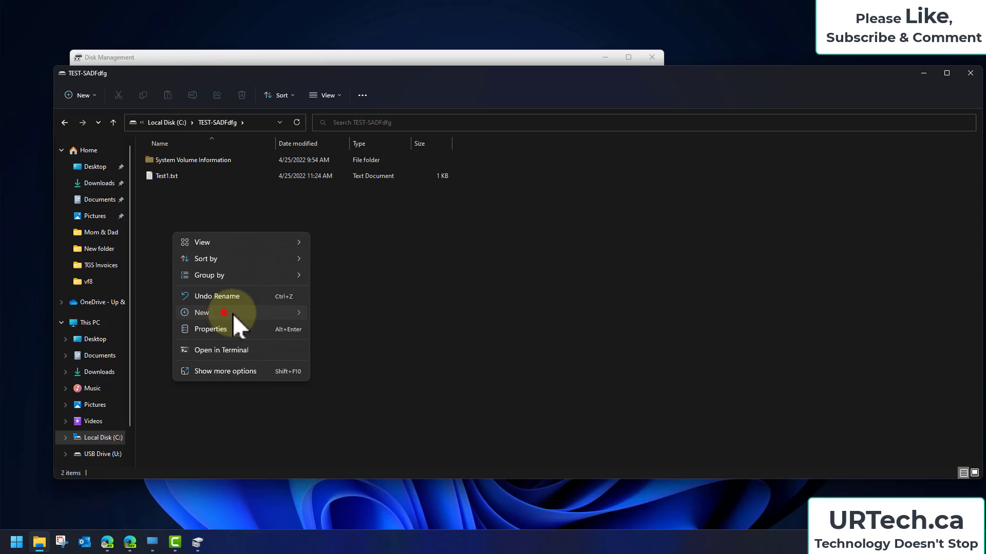
left_click(224, 313)
left_click(360, 462)
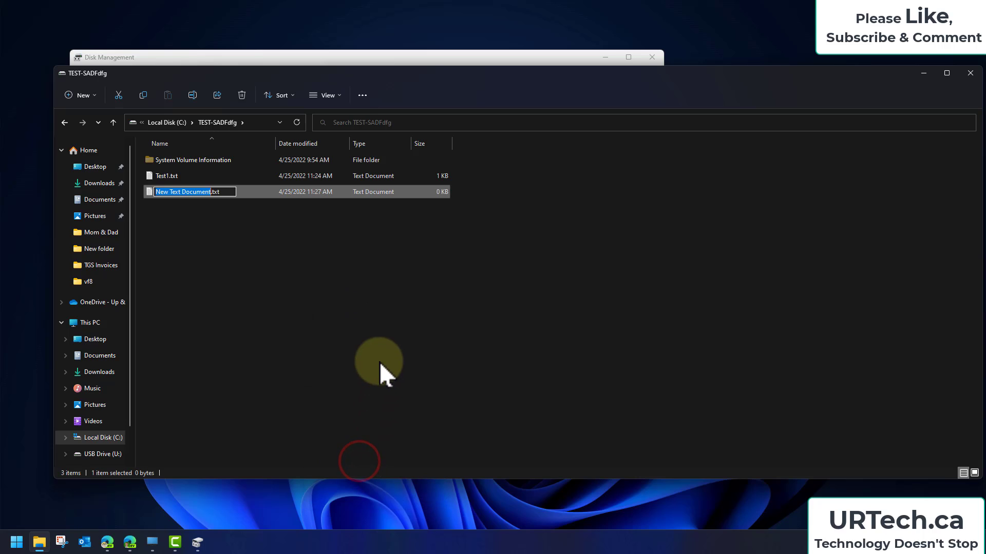
type("test")
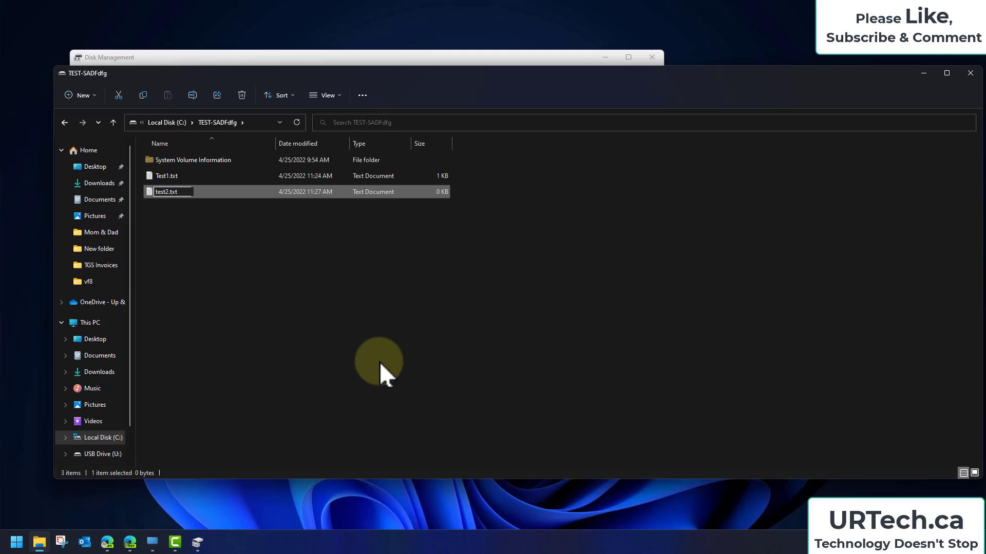
type("2-form C")
key("BackSpace")
key("BackSpace")
key("BackSpace")
key("BackSpace")
key("BackSpace")
key("BackSpace")
type("from")
left_click(380, 362)
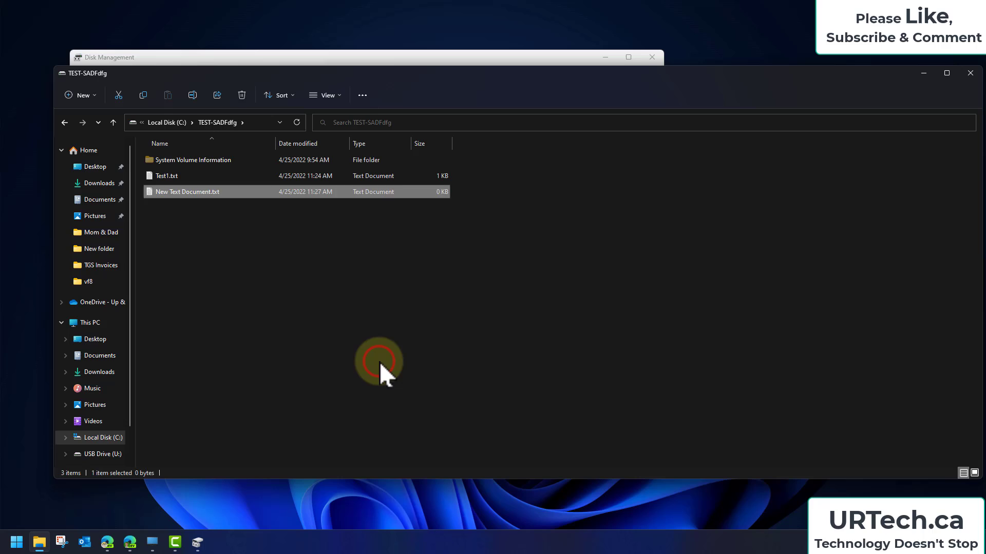
- Open USB Drive (U:) and create an empty text file named 'test3-From U.txt'
left_click(86, 323)
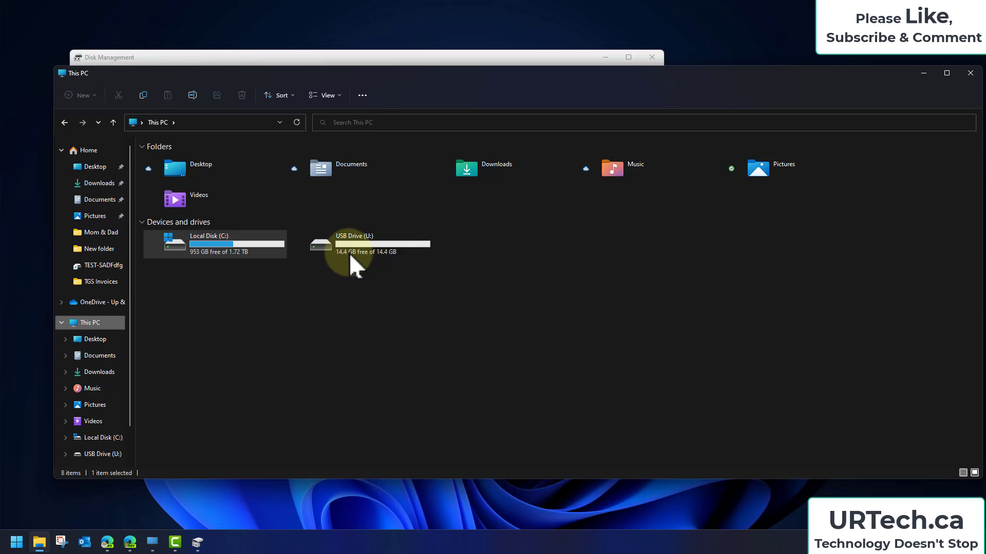
left_click(353, 240)
double_click(353, 240)
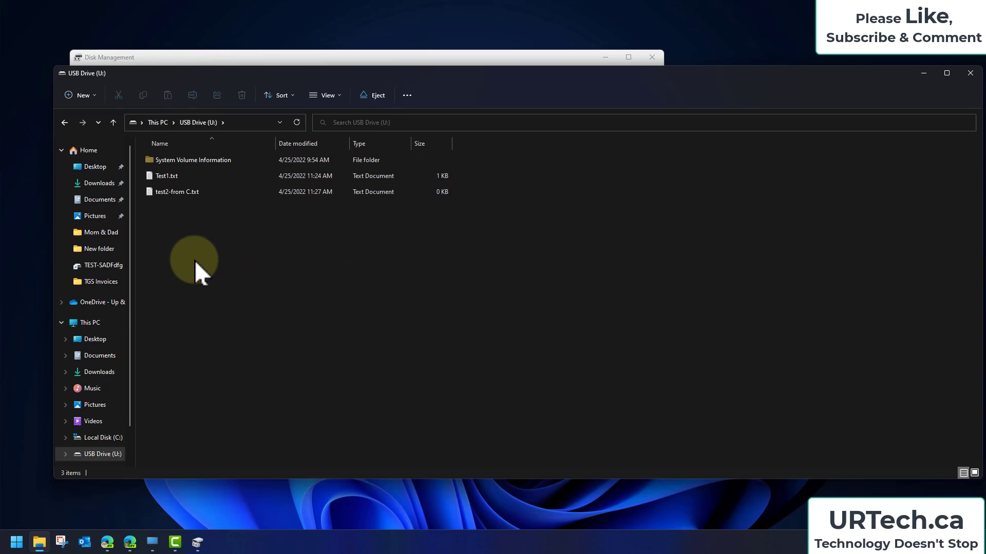
right_click(196, 261)
left_click(244, 341)
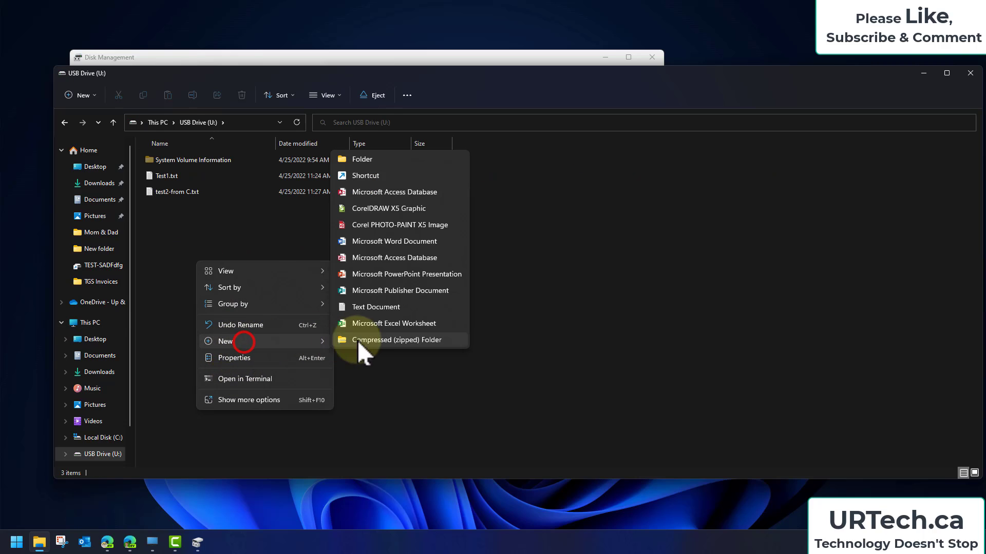
left_click(384, 305)
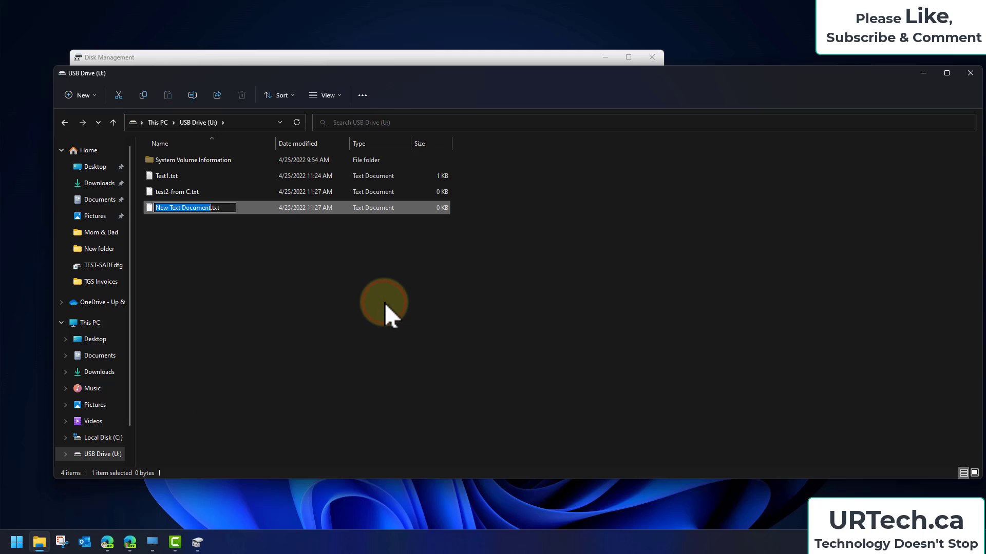
type("test")
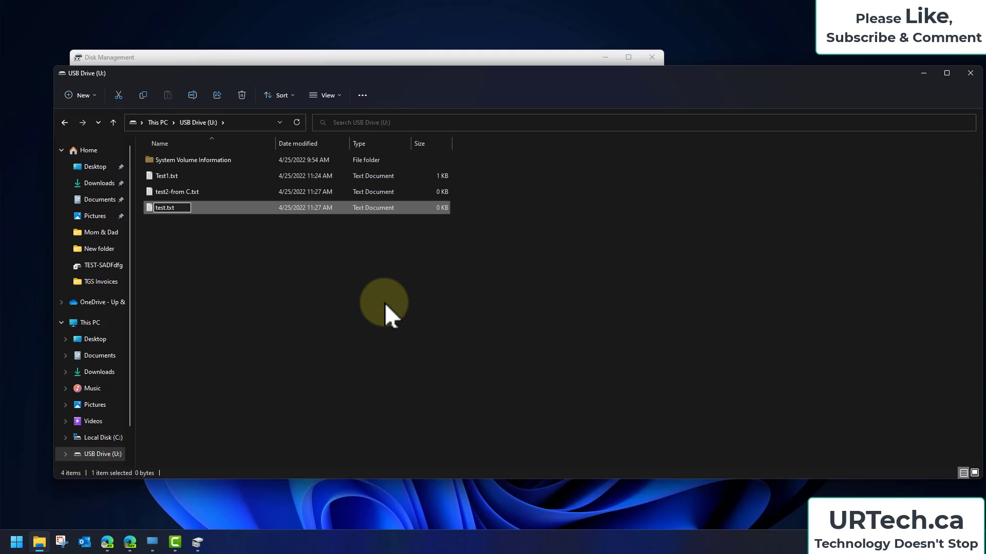
type("3-From U")
left_click(384, 302)
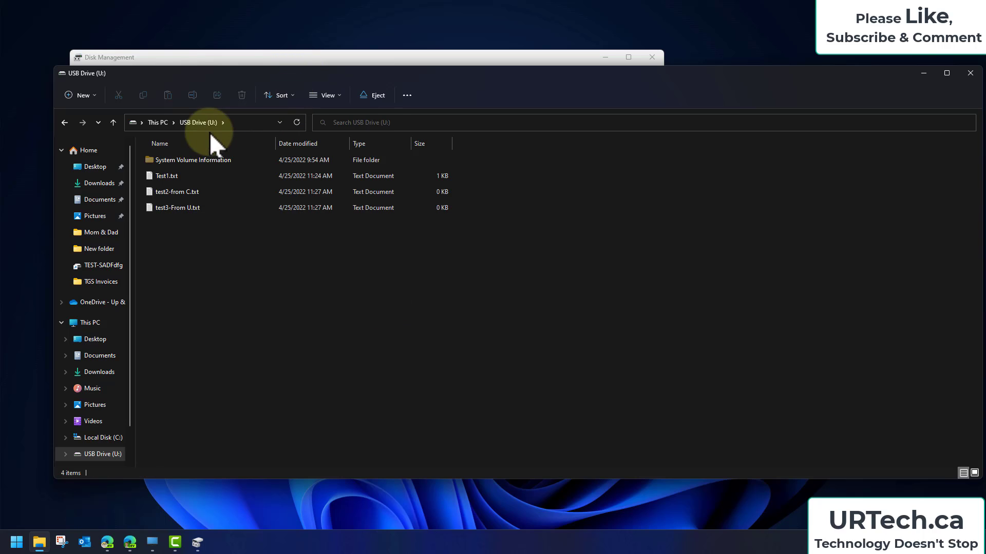
- Open C:\TEST-SADFdfg from This PC to view the USB files, narrowing the window to show the full path
left_click(95, 323)
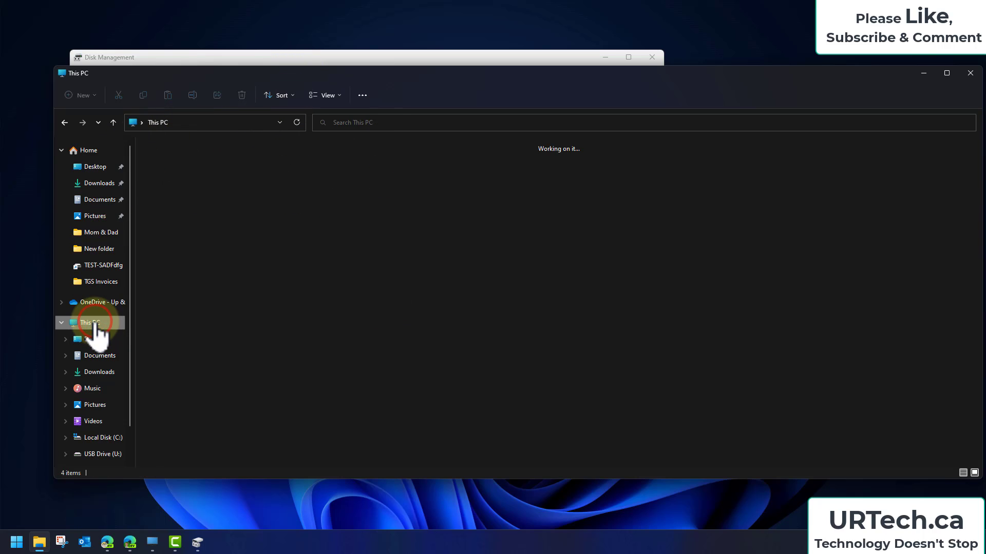
left_click(198, 232)
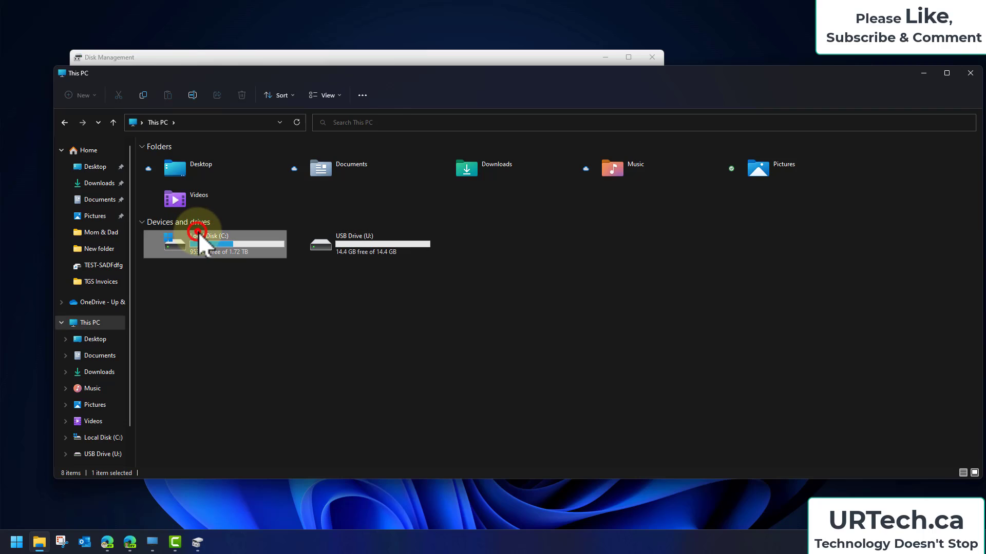
double_click(198, 232)
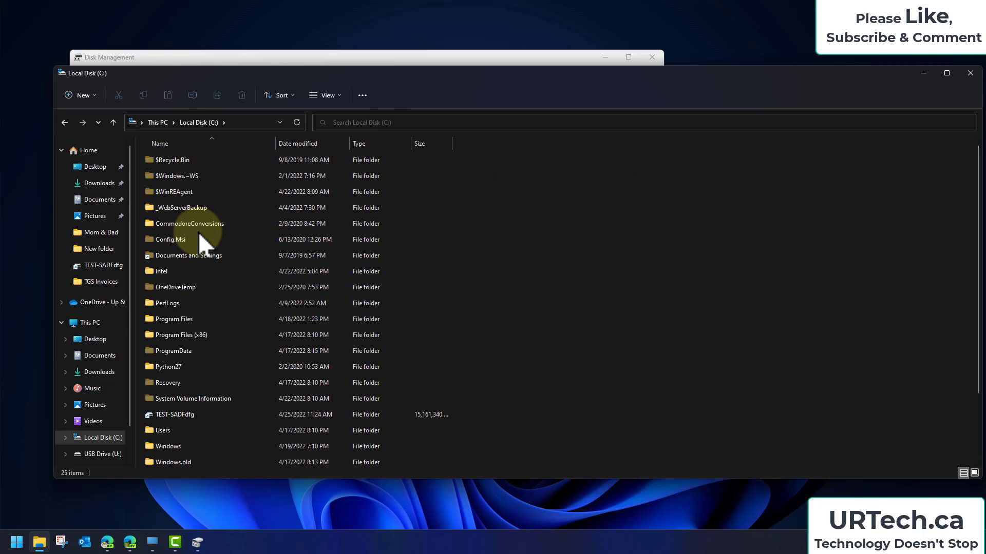
double_click(181, 417)
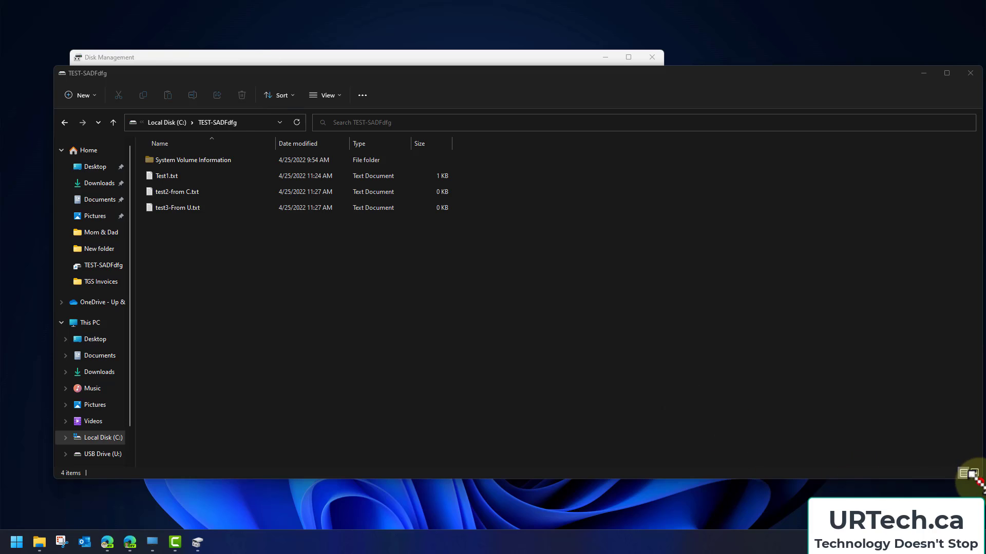
left_click_drag(979, 478, 825, 464)
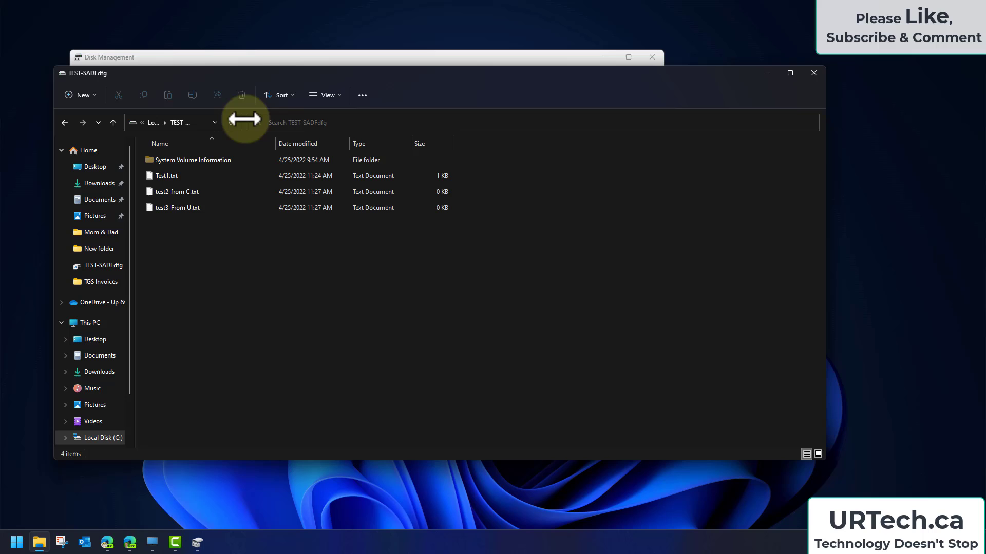
left_click_drag(245, 121, 433, 123)
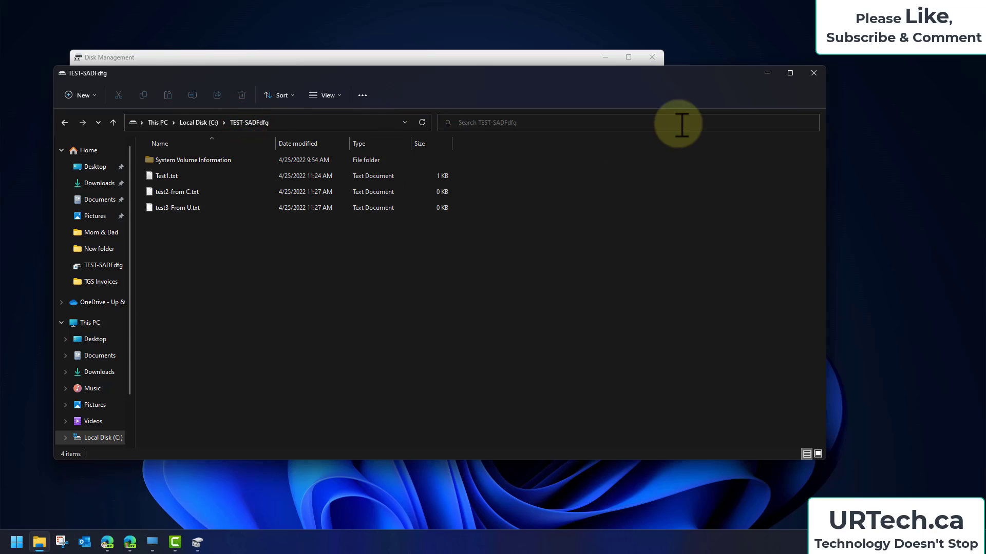
- Close Explorer and reopen a fresh File Explorer window from the taskbar
left_click(808, 72)
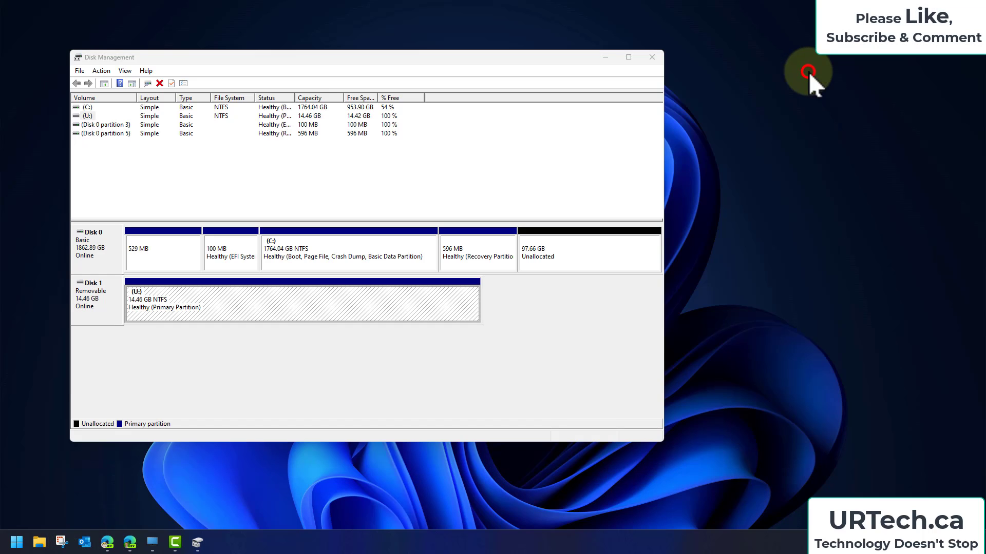
left_click(39, 542)
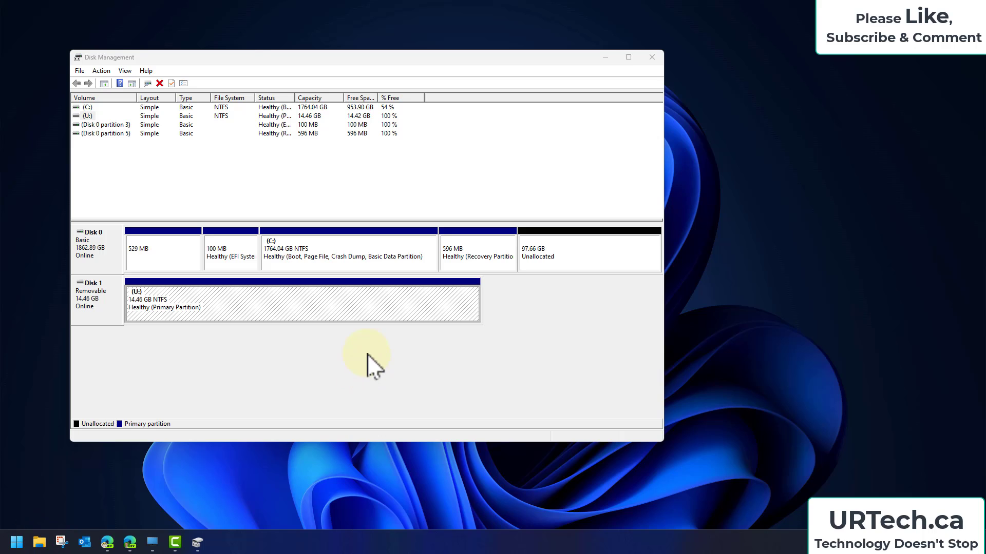
left_click(39, 542)
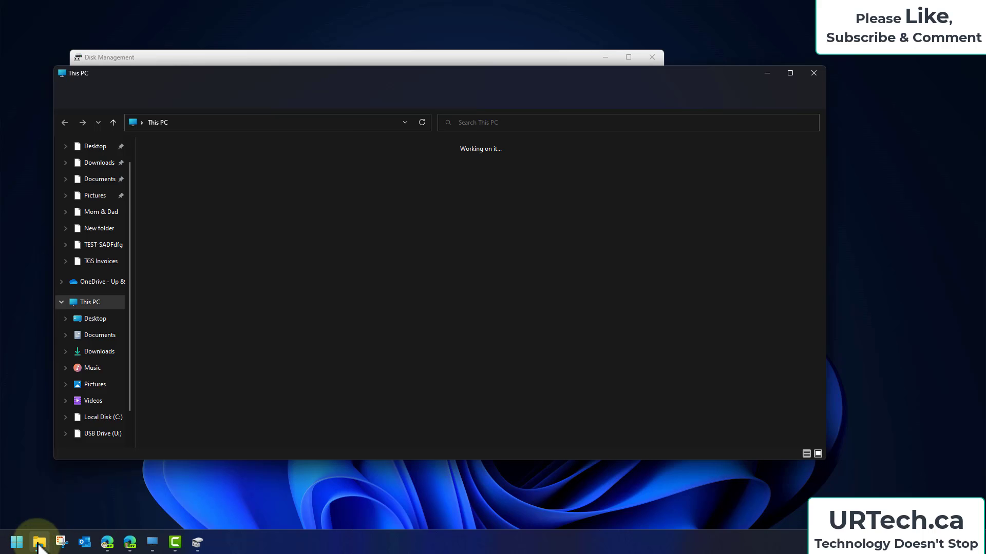
- Browse to the \\monsterDellaio\C$ share and open its TEST-SADFdfg folder
left_click(301, 122)
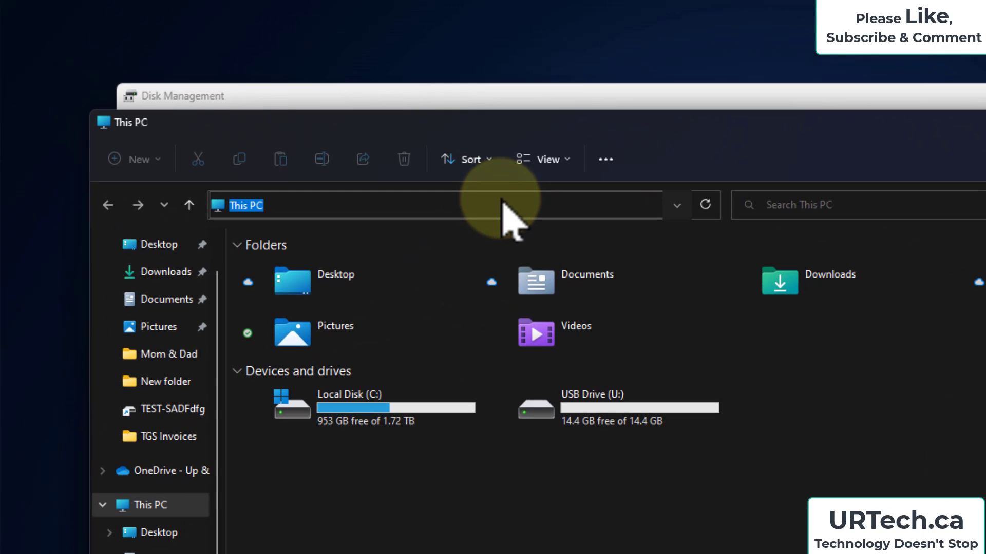
type("\\\\")
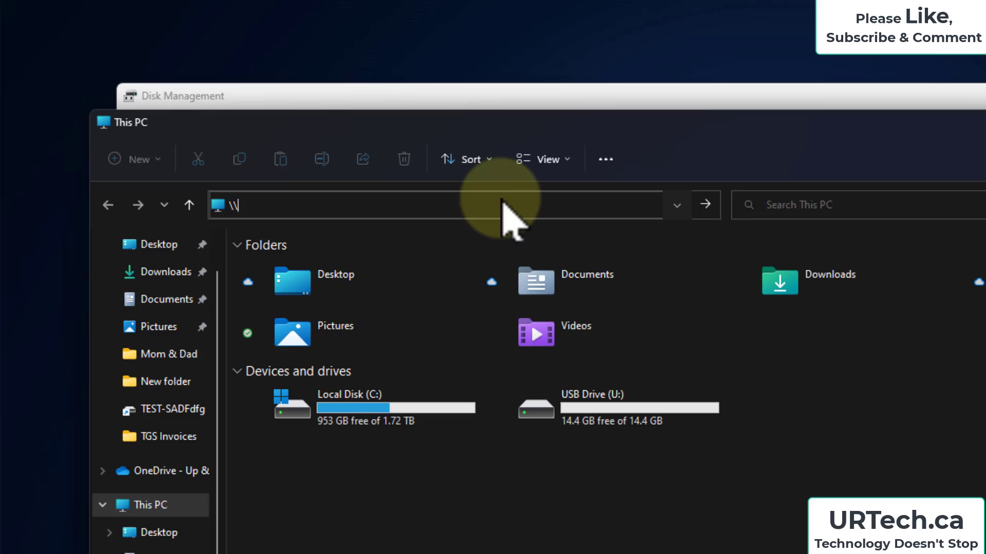
type("monst")
key("BackSpace")
type("sterDellaio\\C")
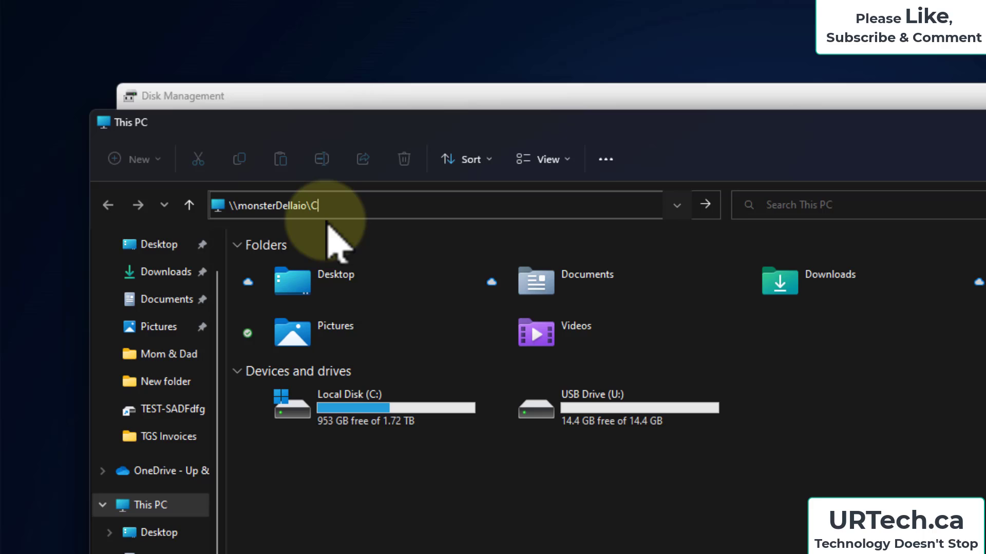
type("$")
key("Return")
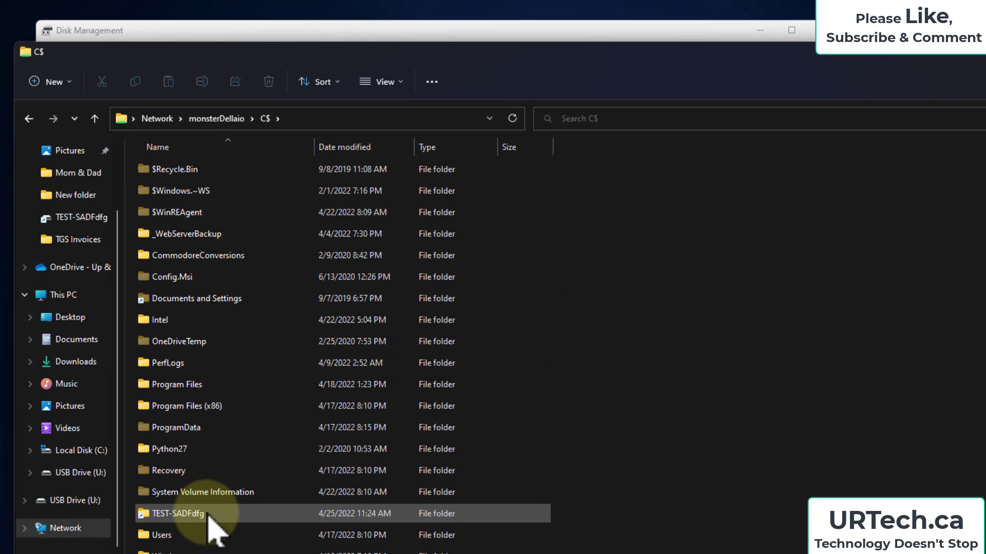
left_click(329, 120)
left_click(329, 120)
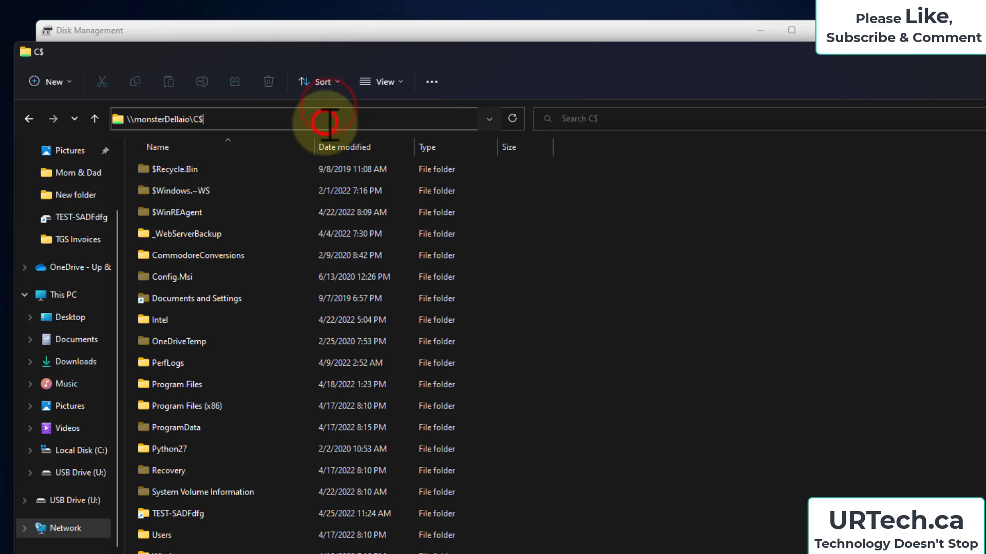
double_click(324, 122)
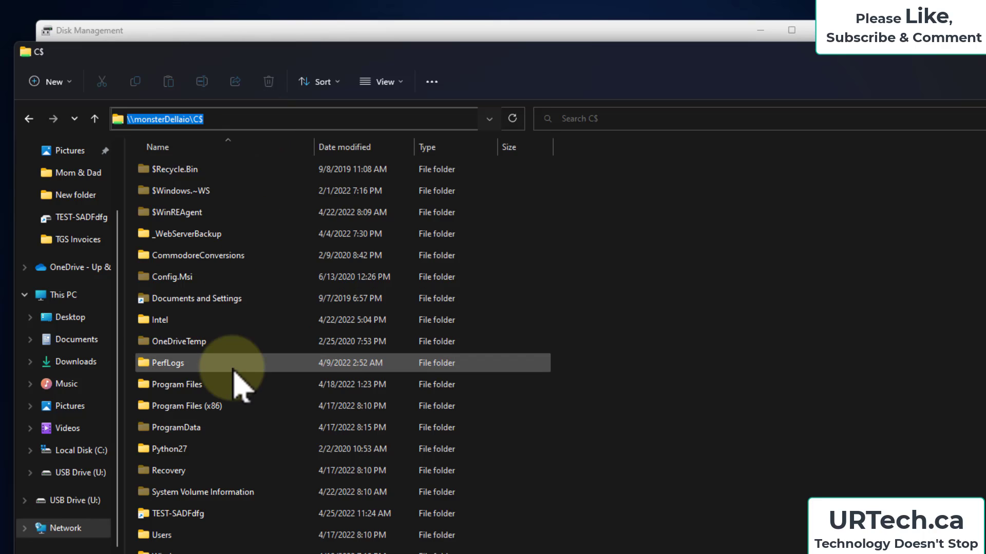
double_click(205, 514)
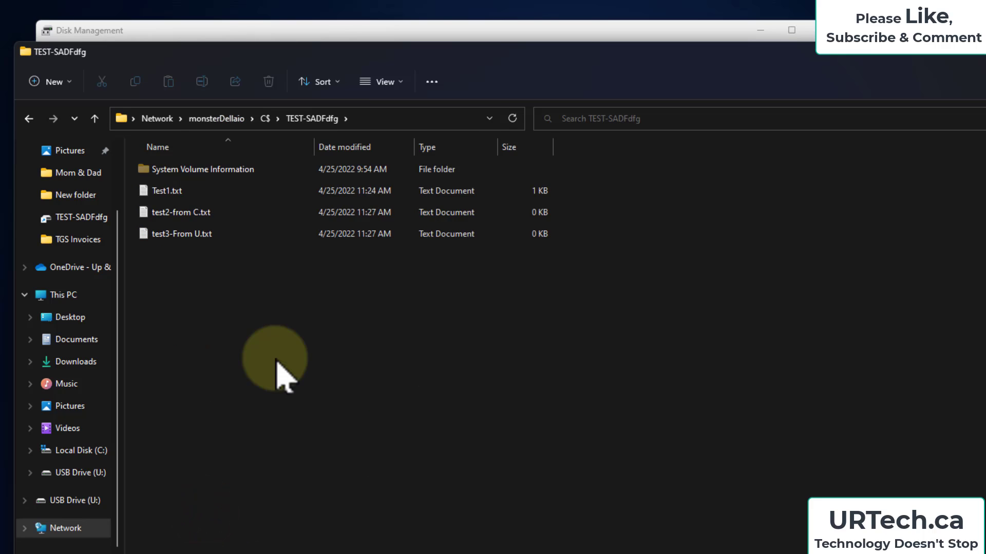
- Create a text file named test4-from Share.txt there, then return to the C$ share listing
right_click(175, 295)
left_click(230, 400)
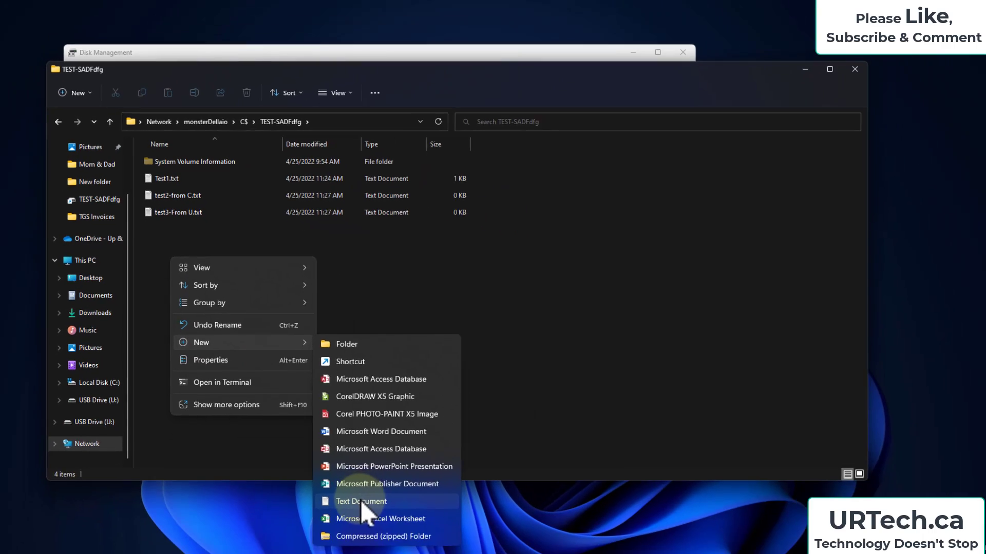
left_click(361, 501)
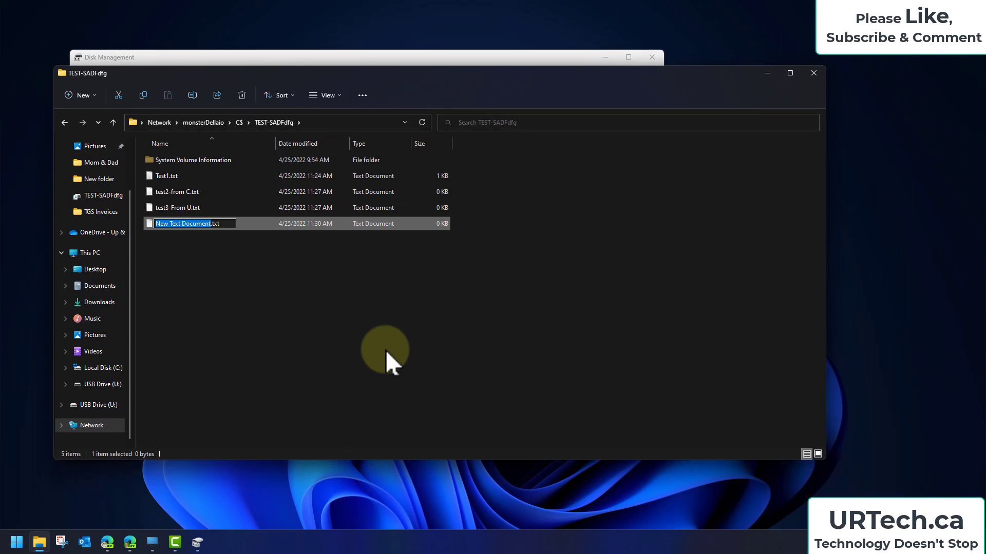
type("tes")
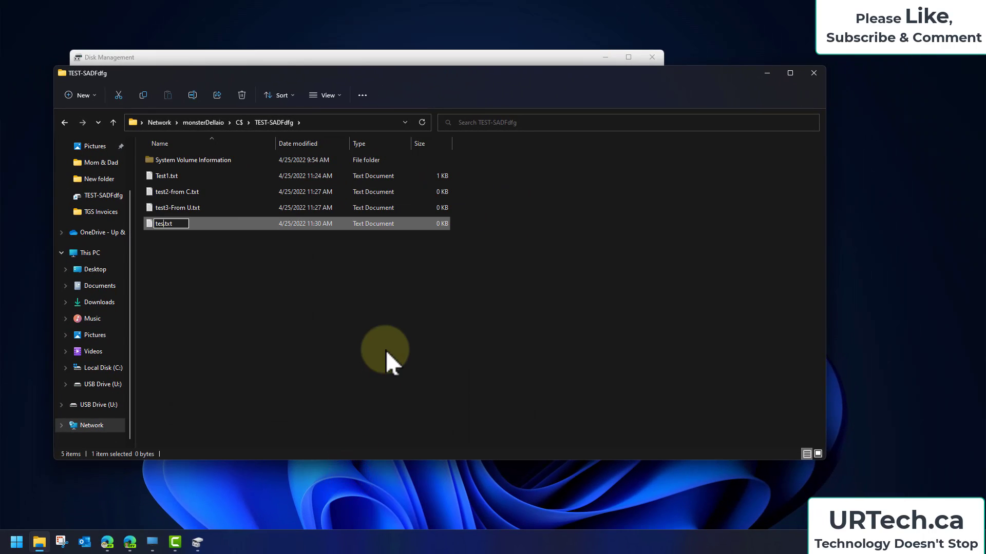
type("t4-from Share")
left_click(387, 350)
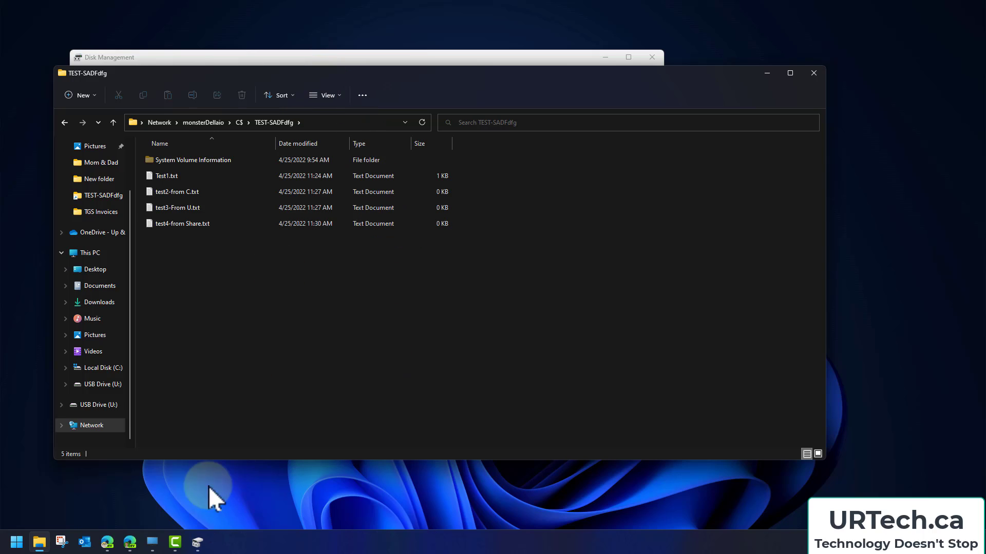
mouse_move(294, 78)
left_mouse_down()
mouse_move(517, 87)
mouse_move(303, 75)
left_mouse_up()
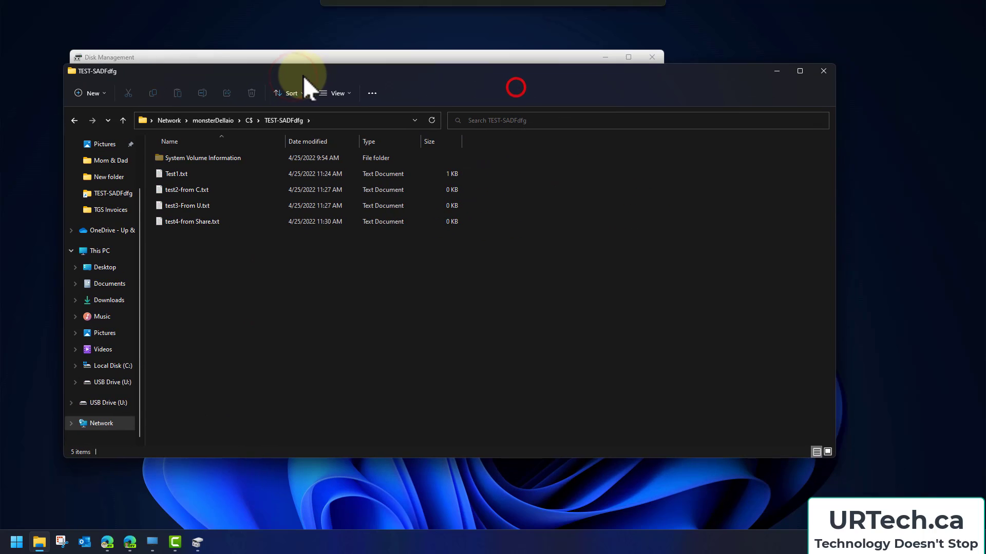
left_click(247, 119)
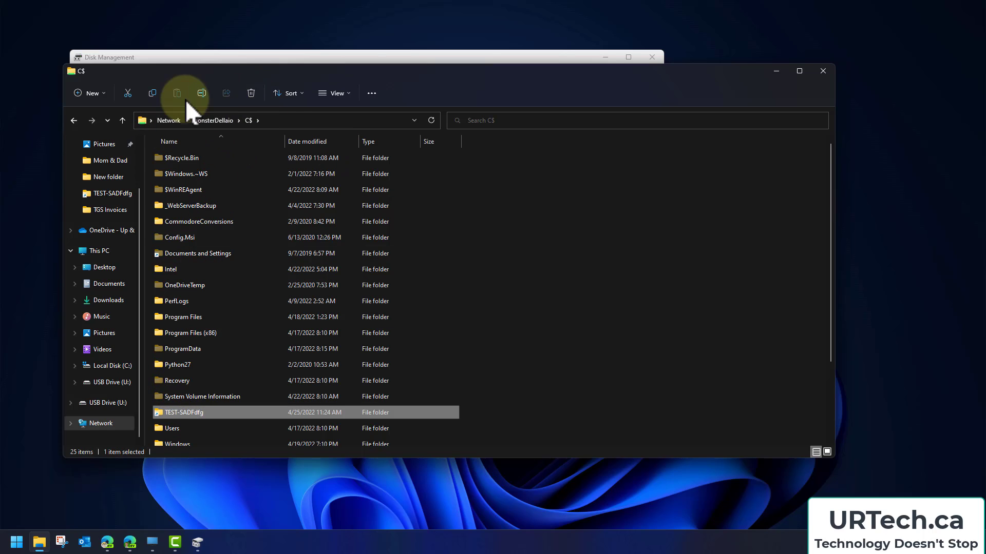
left_click(279, 118)
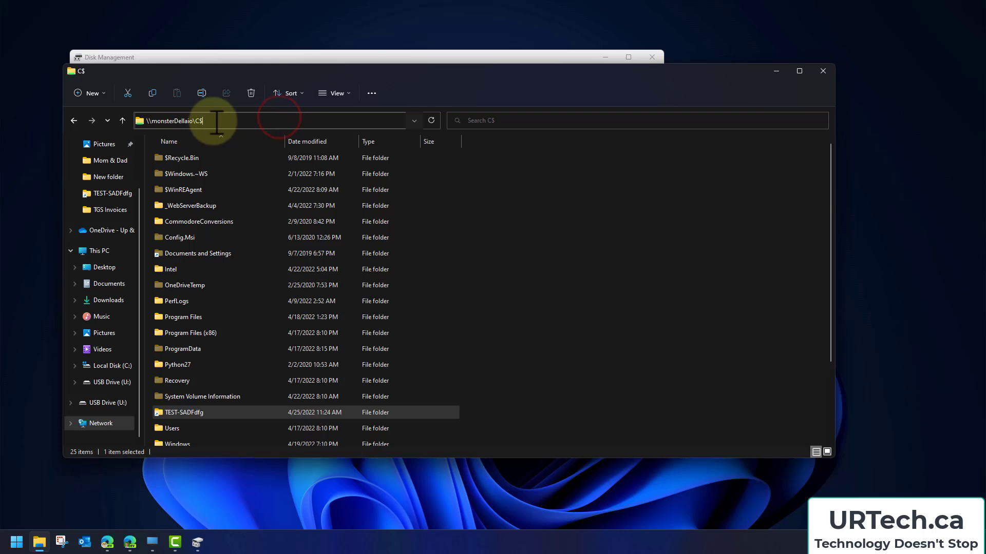
left_click(101, 251)
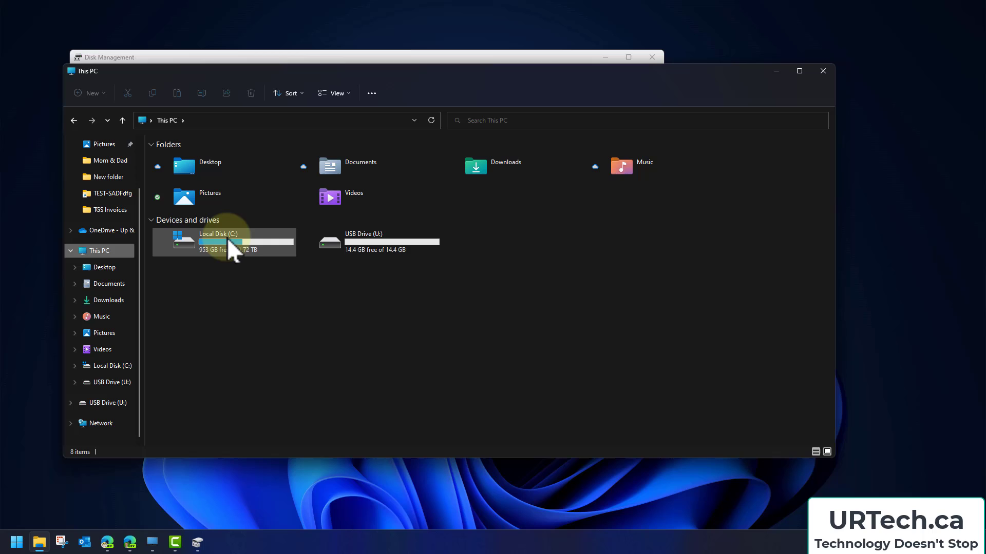
double_click(227, 238)
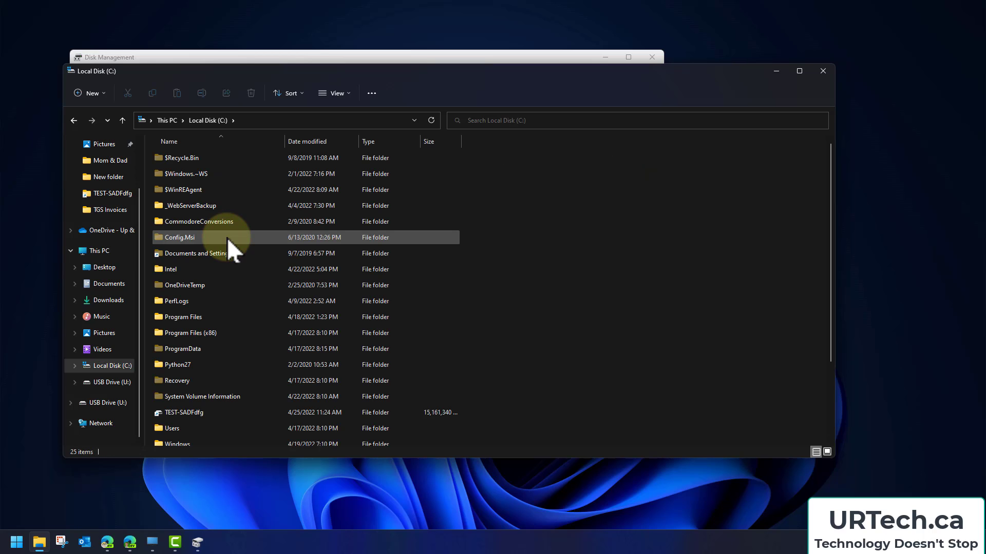
left_click(190, 411)
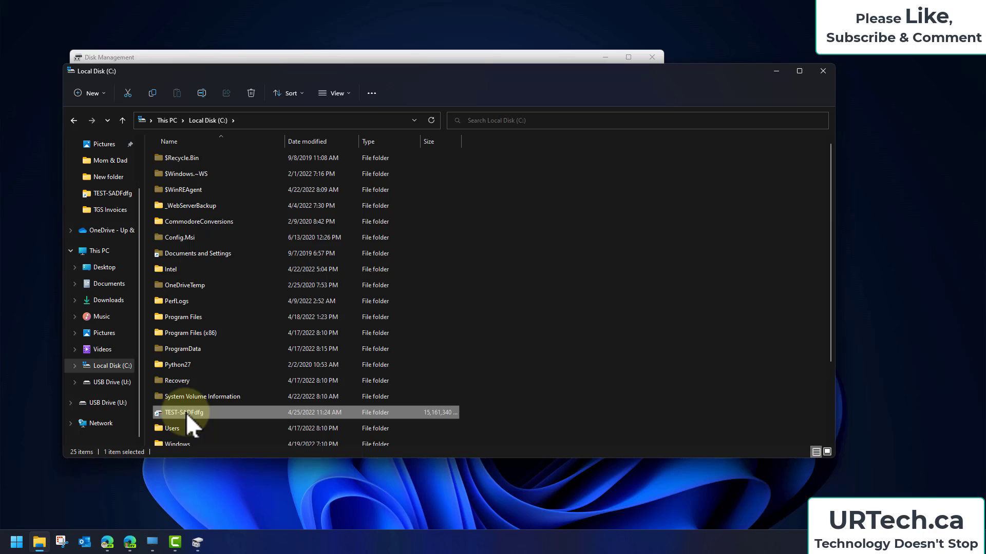
right_click(186, 413)
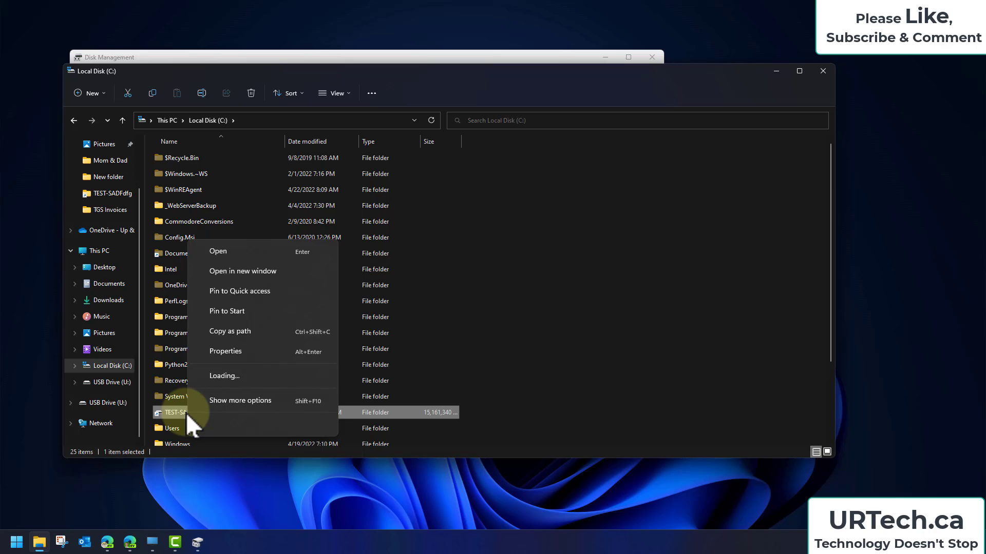
left_click(229, 362)
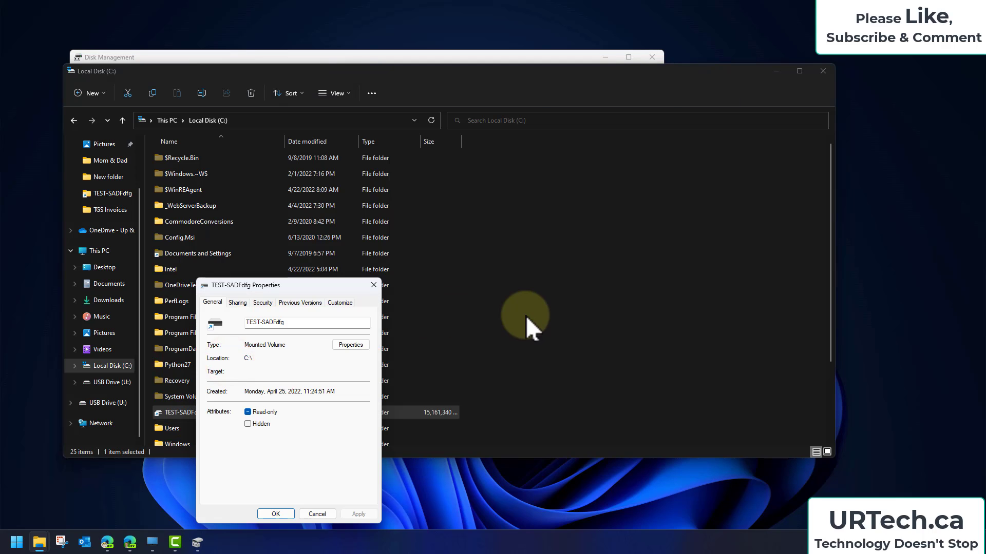
left_click(237, 303)
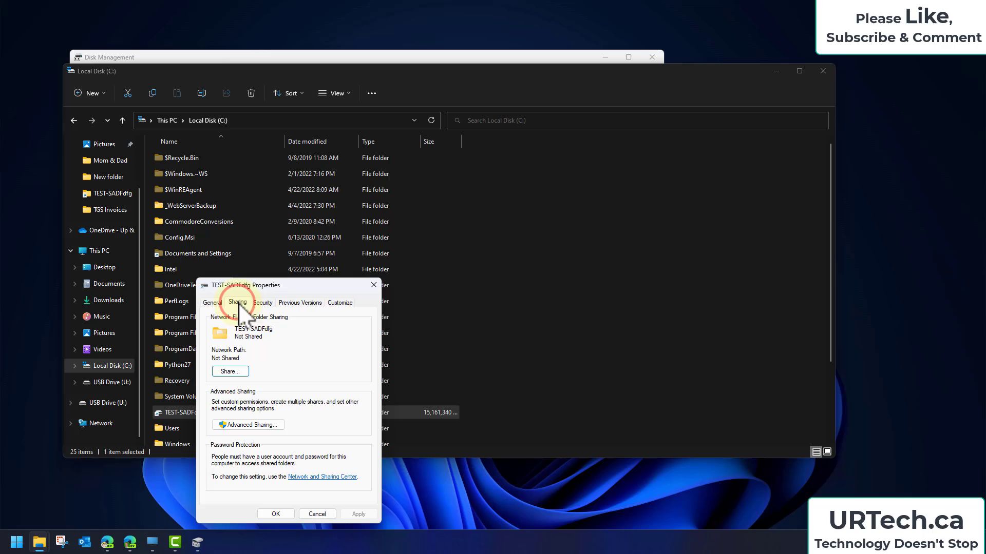
left_click(263, 303)
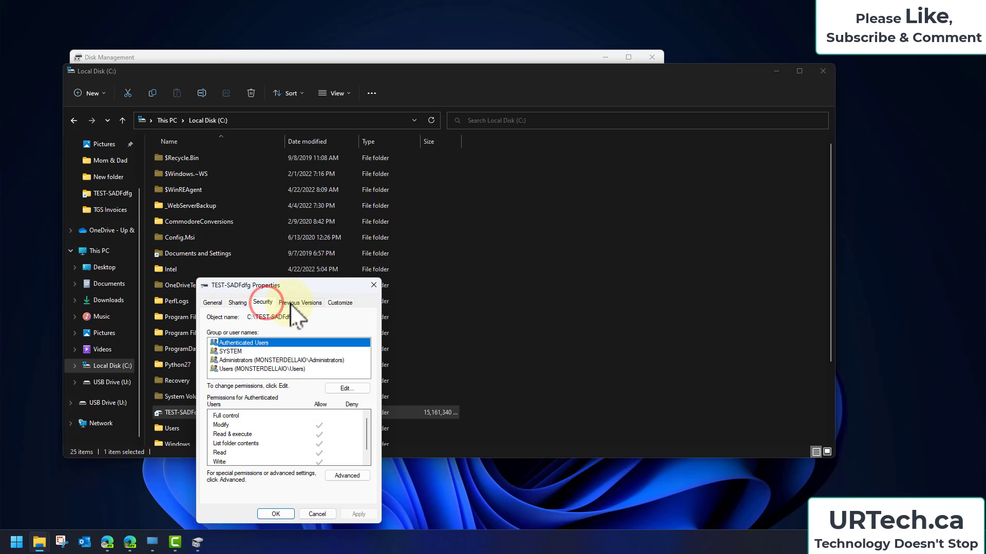
left_click(290, 302)
left_click(262, 303)
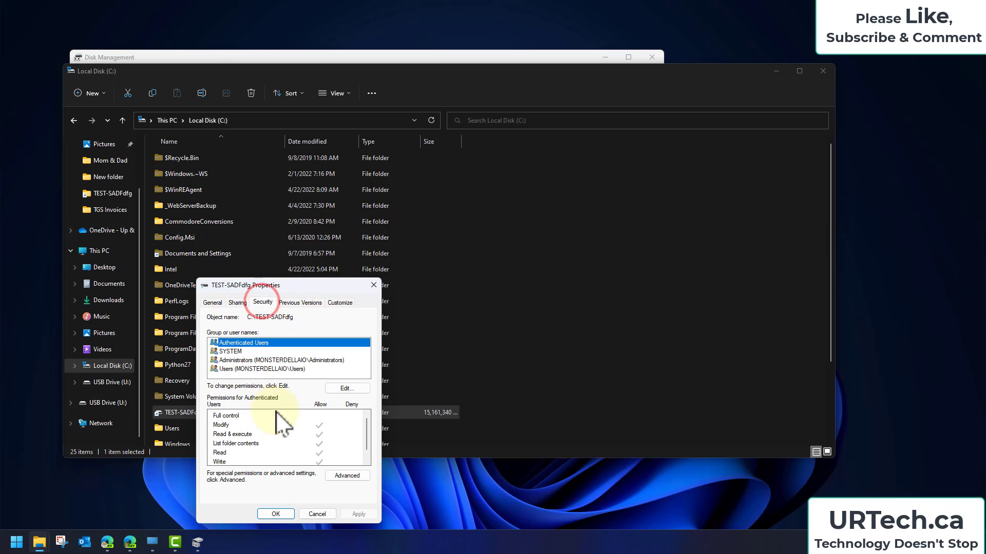
left_click(317, 513)
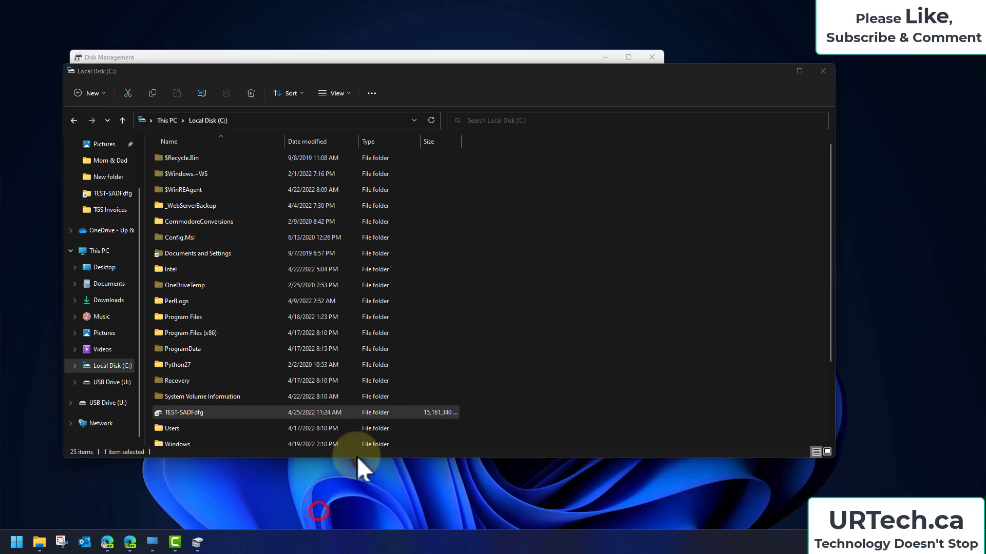
left_click(491, 55)
- Format the U: partition as FAT32 labelled Testtttt, accepting the data-loss and in-use warnings
right_click(318, 298)
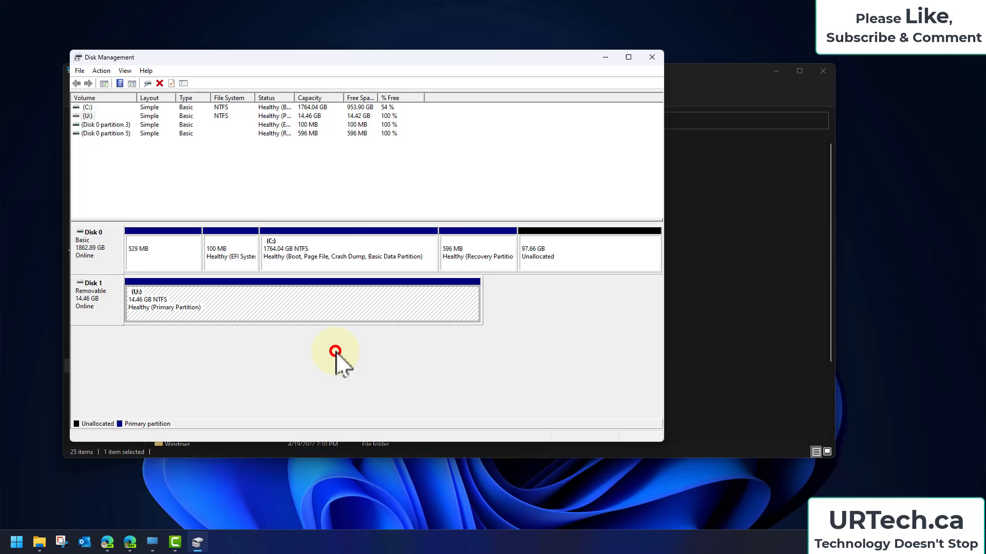
left_click_drag(352, 189, 533, 328)
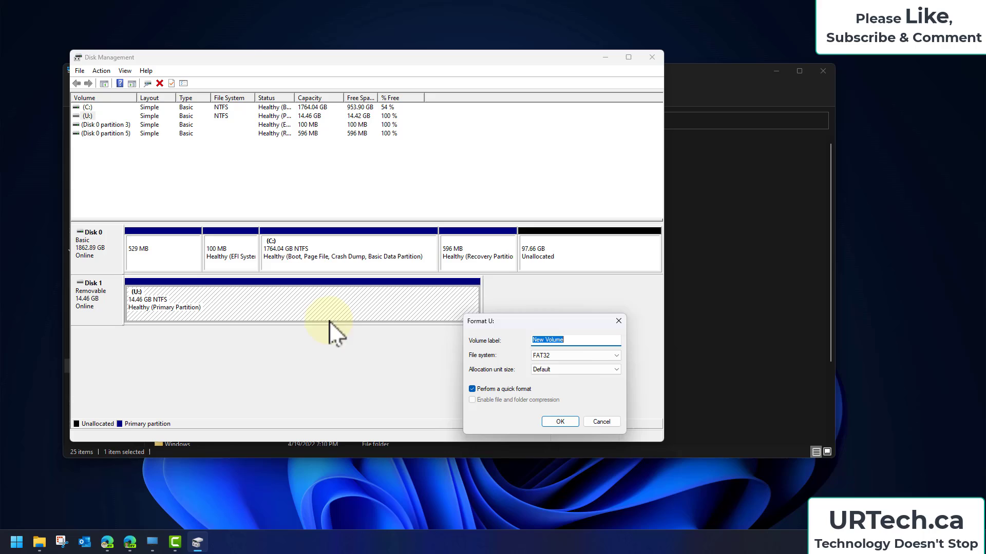
left_click(571, 340)
type("Testtttt")
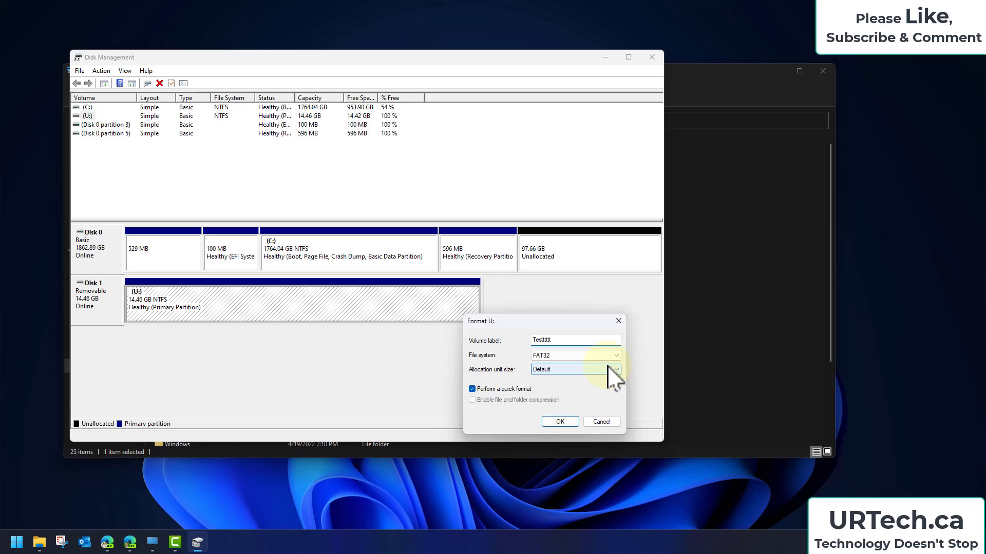
left_click(614, 356)
left_click(612, 356)
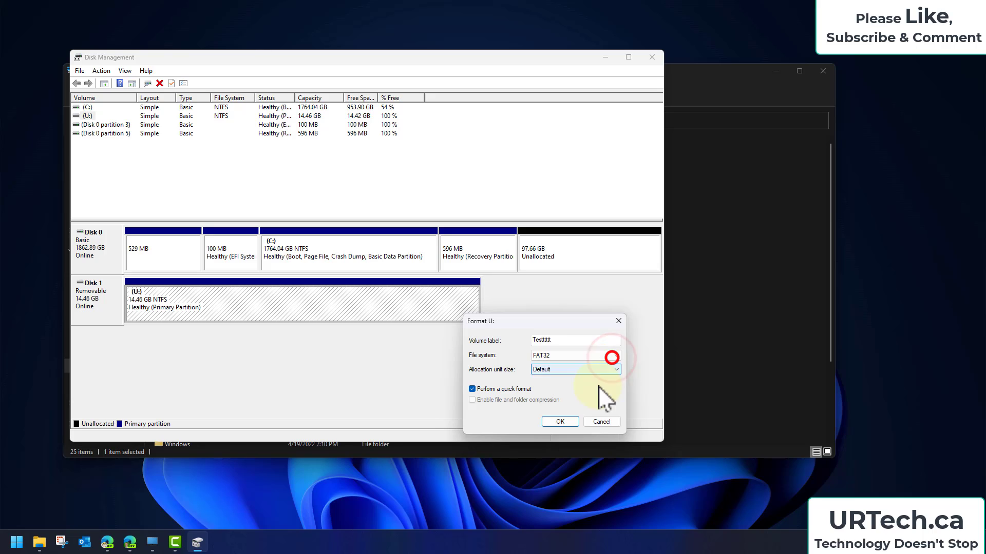
left_click(561, 420)
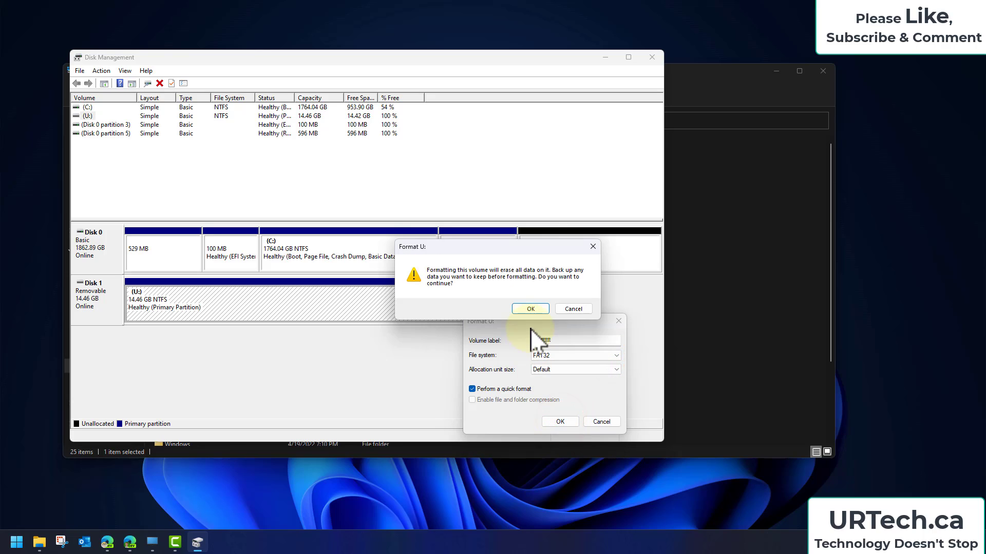
left_click(531, 309)
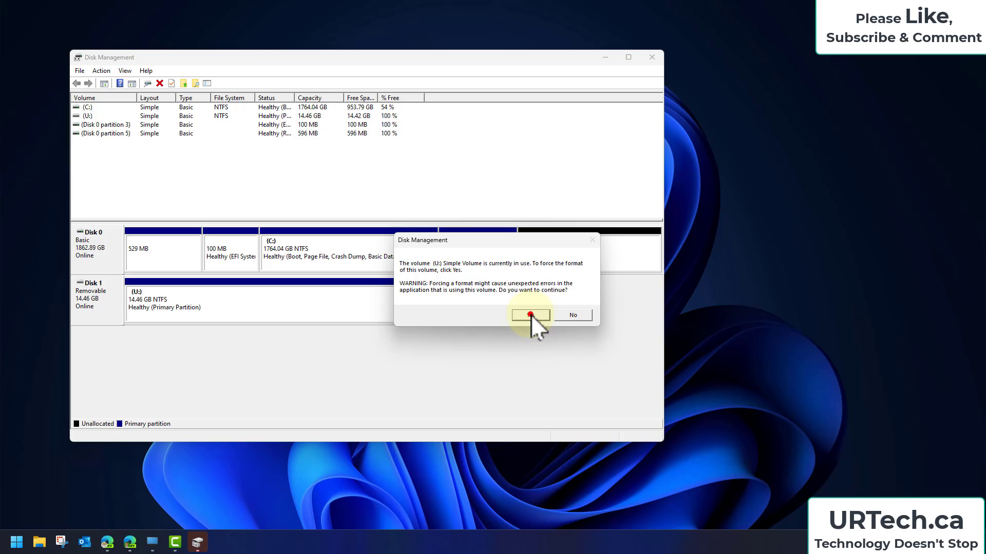
left_click(531, 316)
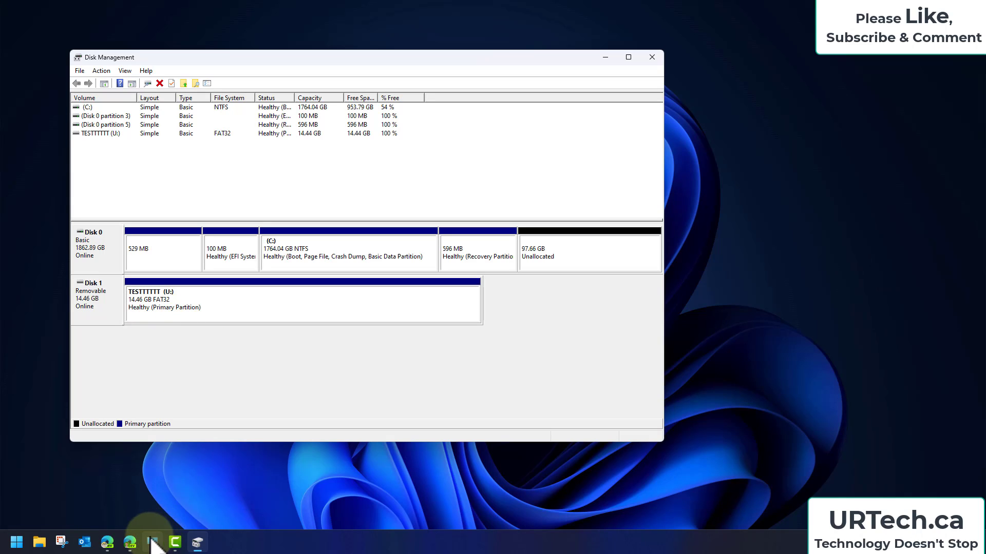
- In a new Explorer window, open C:\TEST-SADFdfg and create an empty Test11111.txt file there
left_click(39, 543)
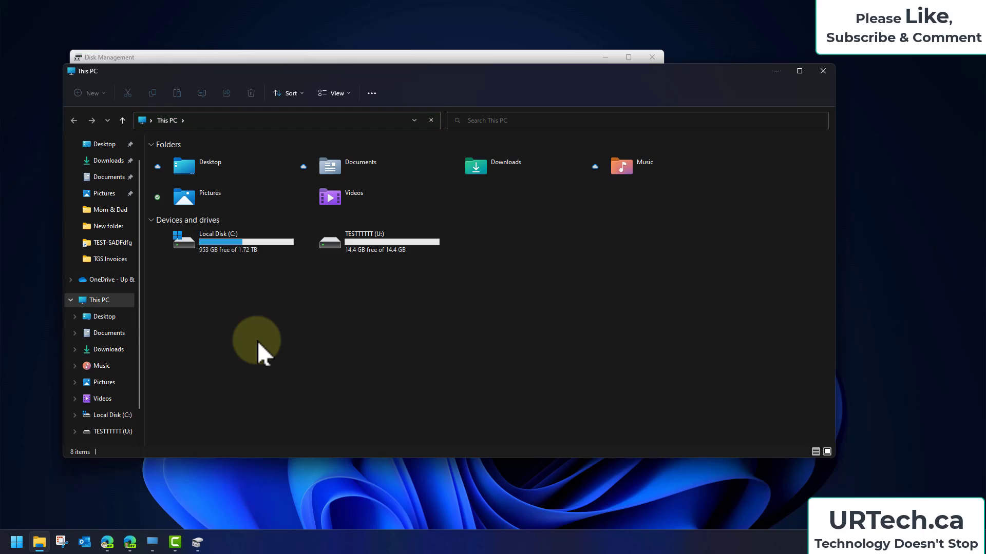
double_click(247, 242)
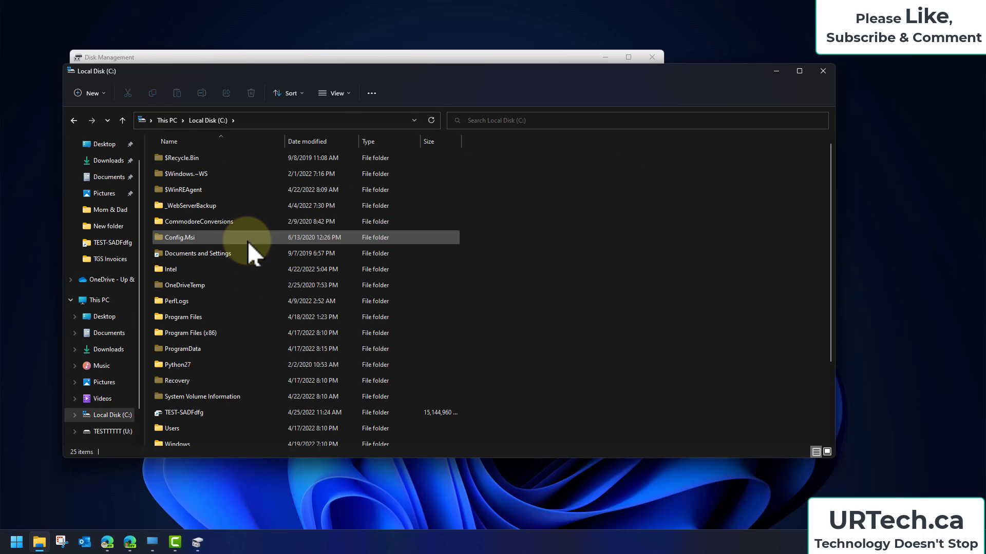
left_click(186, 411)
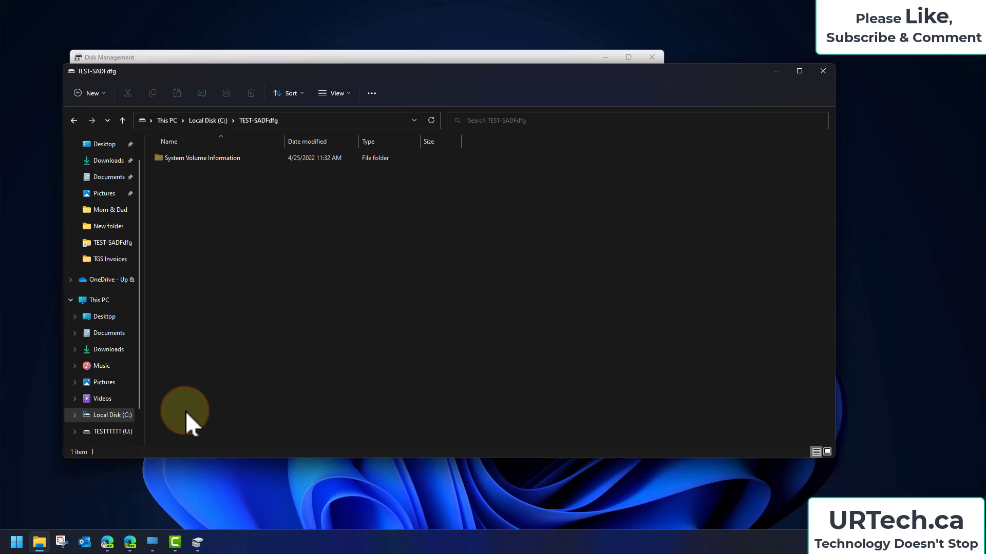
right_click(235, 197)
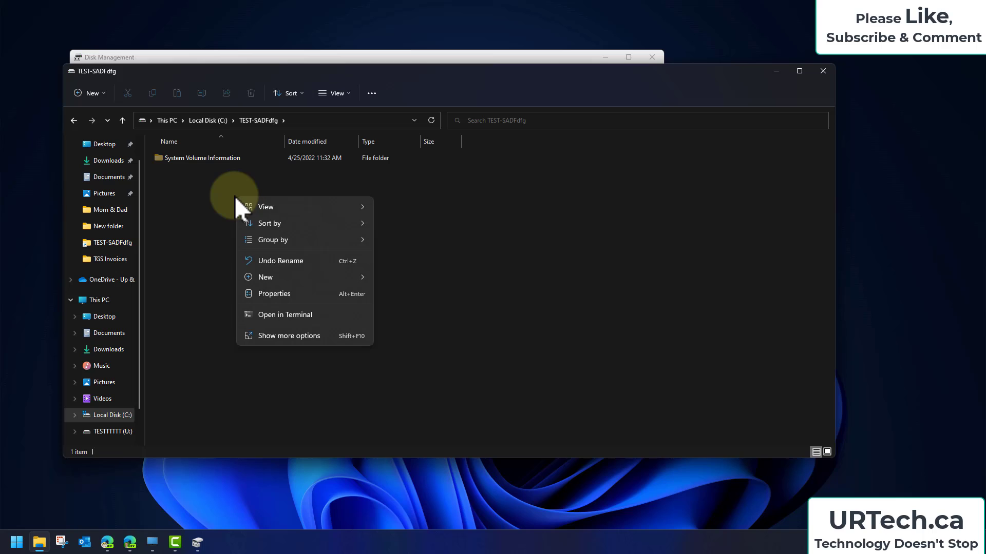
left_click(295, 276)
left_click(413, 431)
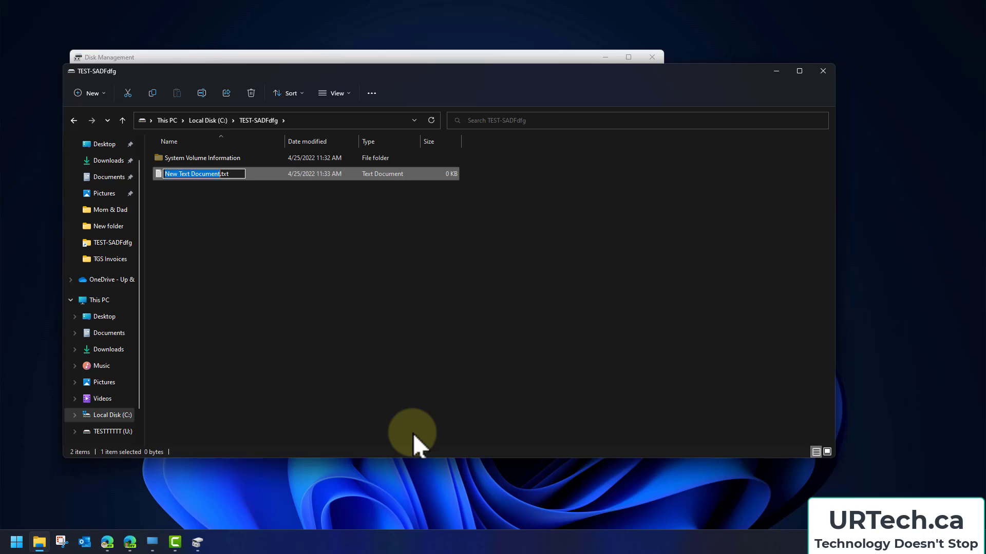
type("Test11111")
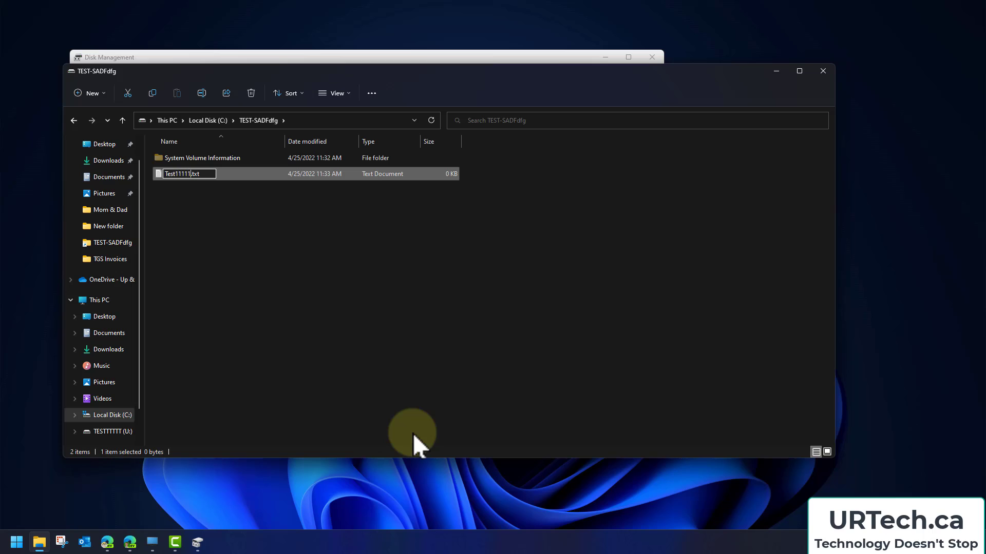
left_click(396, 214)
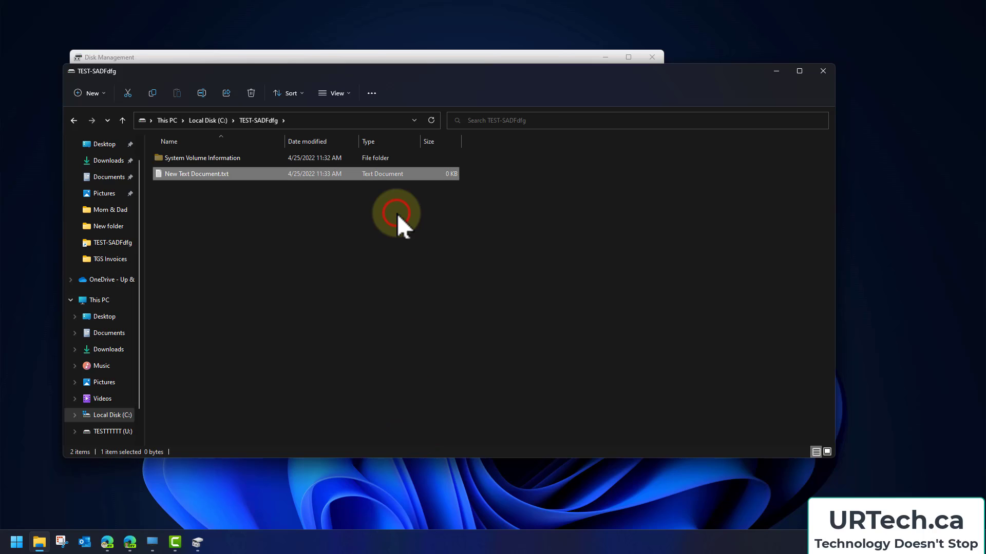
- Close File Explorer and switch to the Microsoft Docs article in Edge
left_click(822, 72)
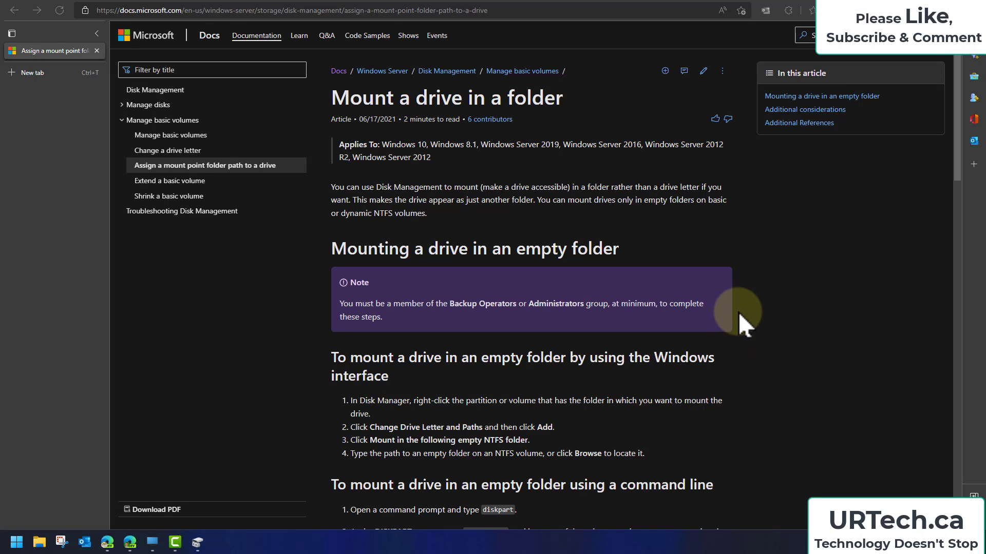
left_click(277, 8)
double_click(277, 9)
key("Left")
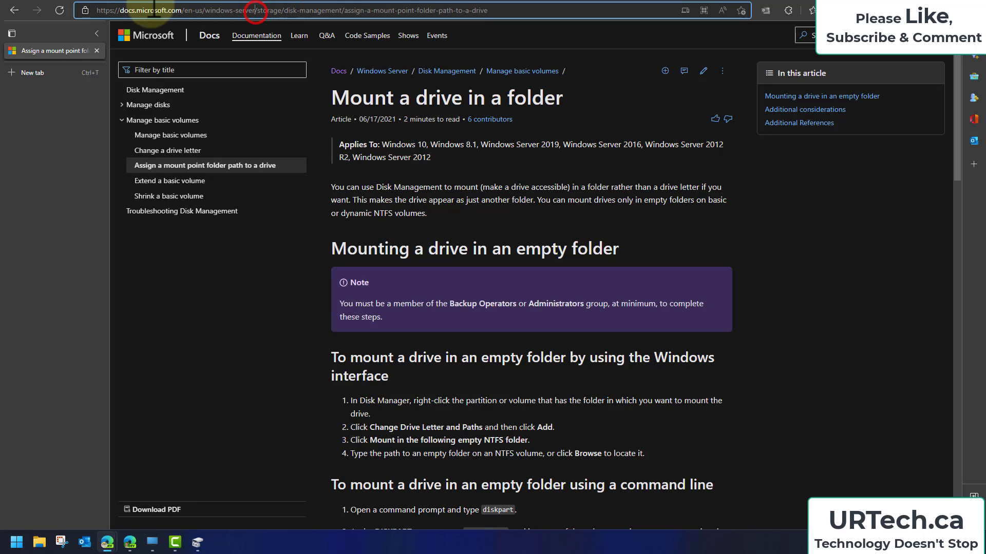
left_click(808, 257)
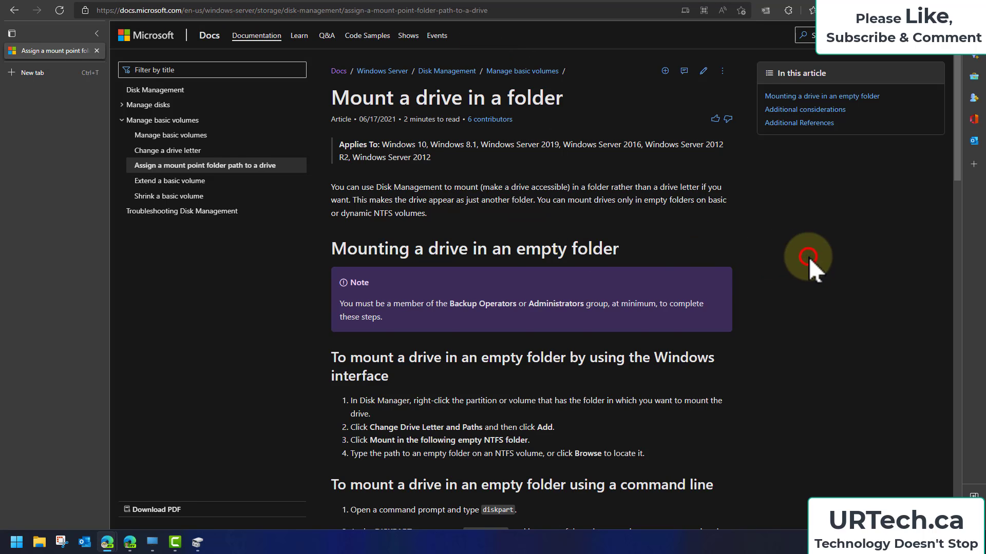
- Read through the 'Mount a drive in a folder' article's supported versions and mounting sections
scroll(809, 258, "down", 2)
scroll(809, 257, "up", 2)
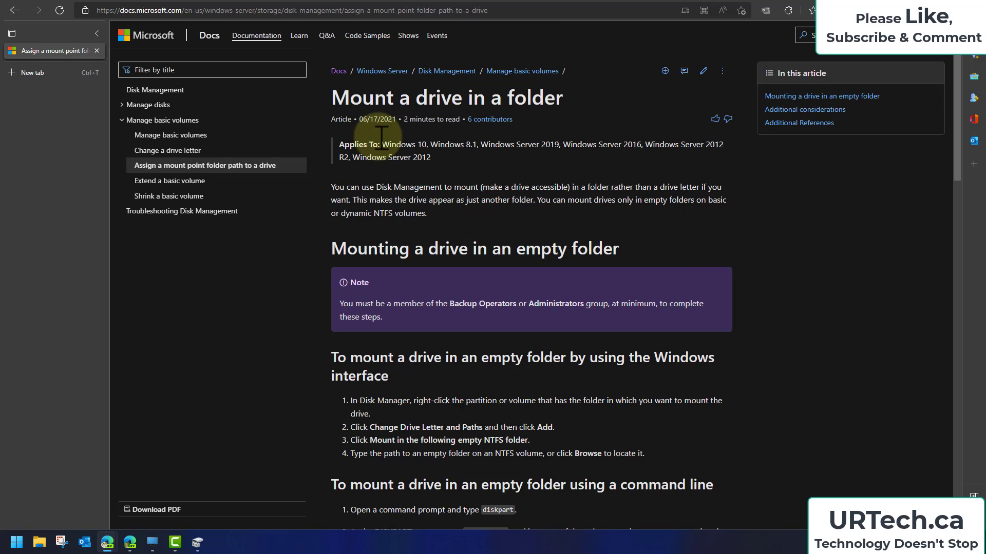
left_click_drag(397, 144, 538, 144)
left_click(831, 283)
scroll(832, 283, "down", 5)
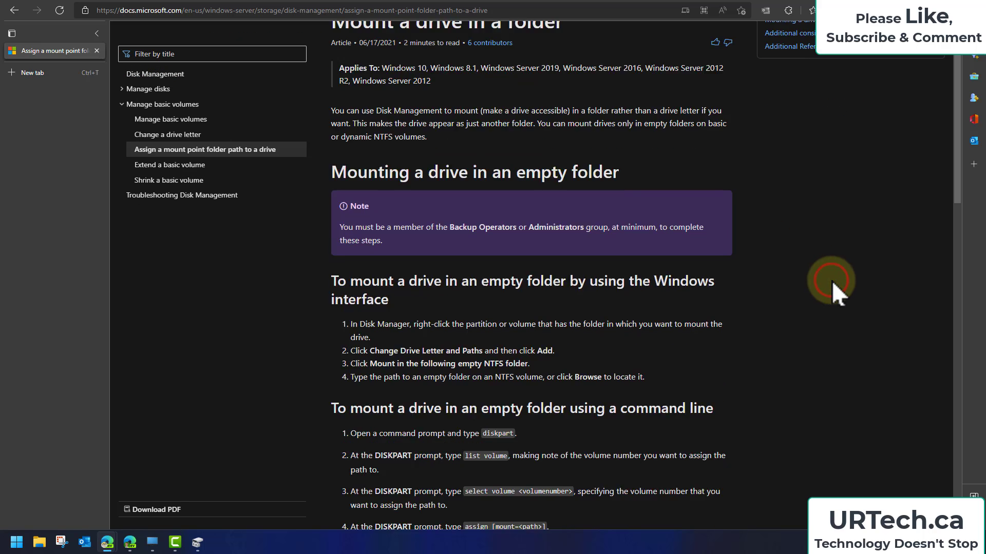
scroll(832, 281, "down", 3)
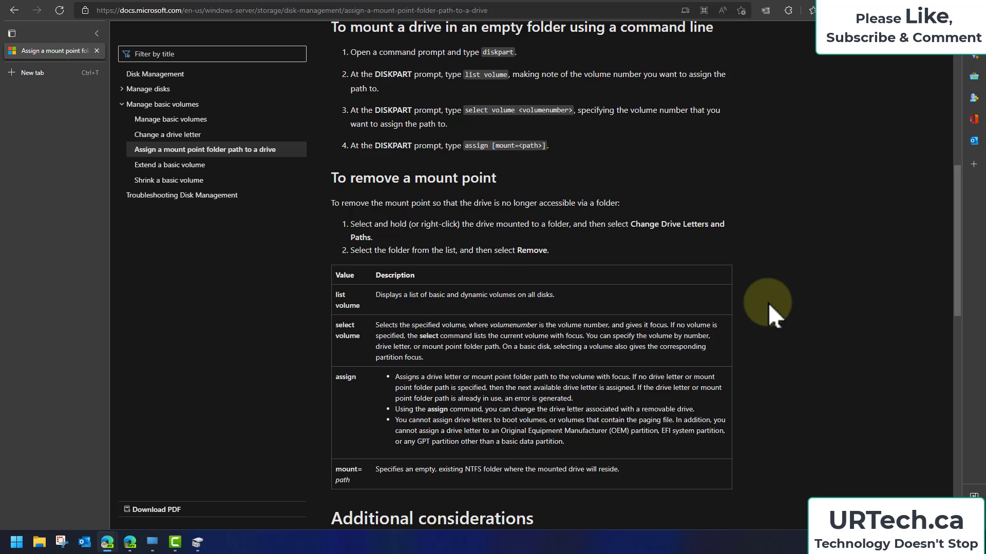
scroll(791, 299, "down", 6)
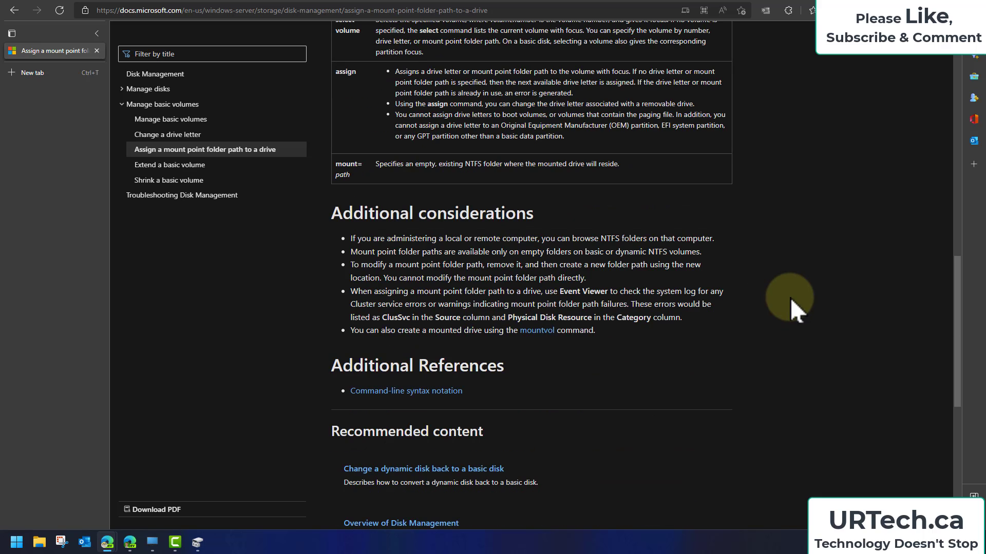
scroll(796, 283, "up", 7)
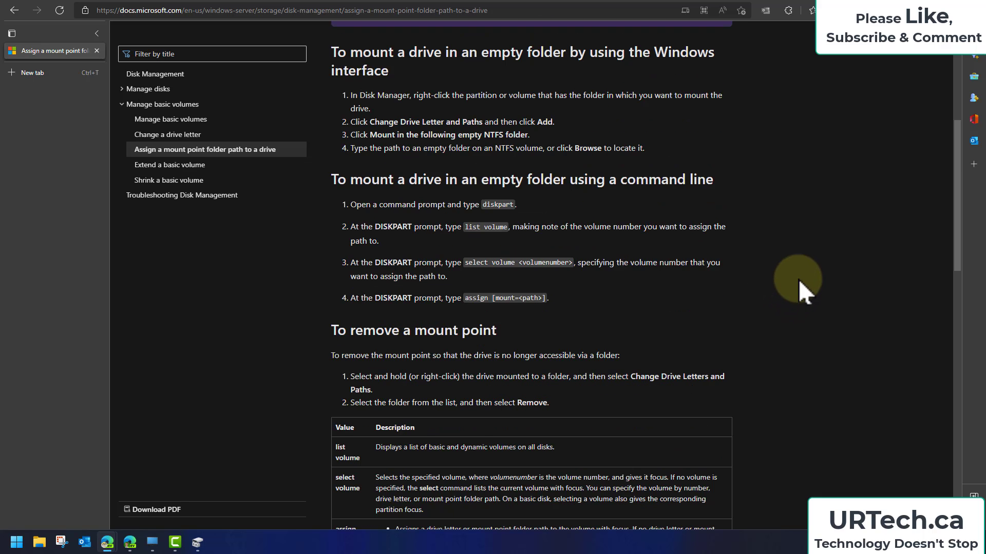